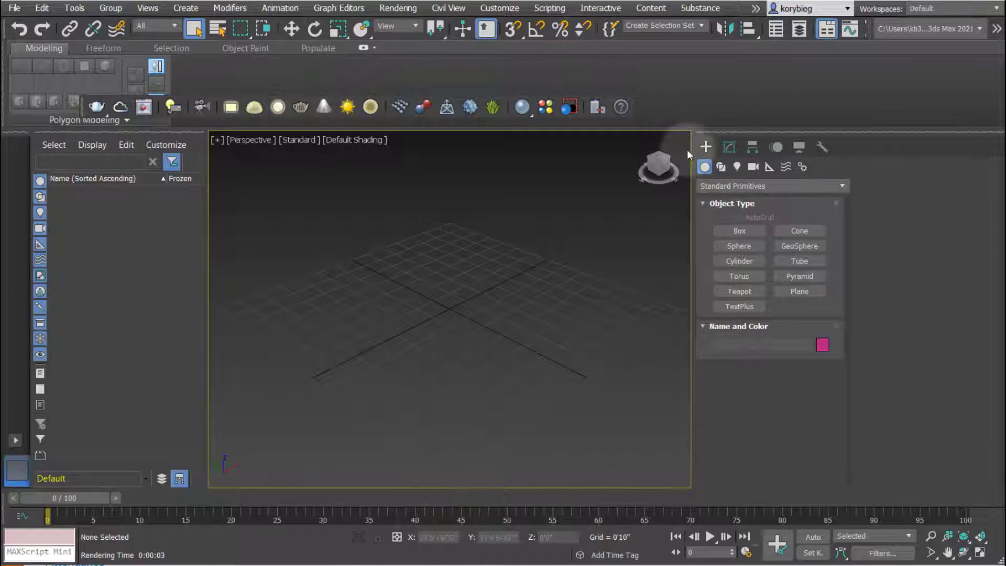
Step: Create a ground plane about 17'6" by 17'6" across the middle of the grid
{"action": "left_click", "coordinate": [801, 295]}
{"action": "left_click_drag", "start_coordinate": [447, 185], "coordinate": [450, 484]}
{"action": "scroll", "coordinate": [509, 297], "scroll_direction": "down", "scroll_amount": 3}
{"action": "middle_click_drag", "start_coordinate": [478, 322], "coordinate": [465, 293], "text": "alt"}
{"action": "middle_click_drag", "start_coordinate": [465, 234], "coordinate": [438, 242], "text": "alt"}
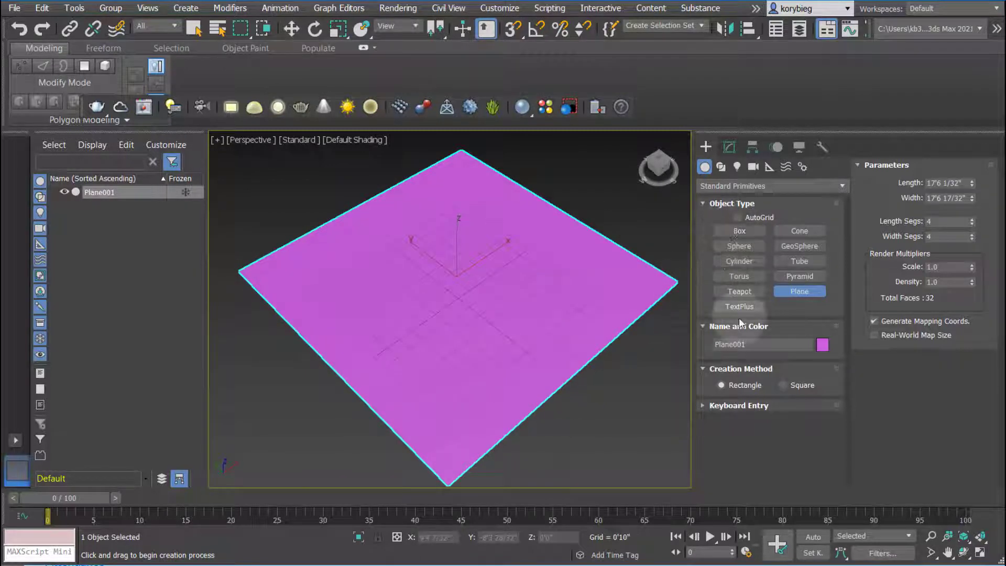
Step: Create a teapot with a radius of about 2'6" on the middle of the plane
{"action": "left_click", "coordinate": [741, 297]}
{"action": "left_click_drag", "start_coordinate": [465, 295], "coordinate": [474, 338]}
{"action": "scroll", "coordinate": [474, 317], "scroll_direction": "up", "scroll_amount": 5}
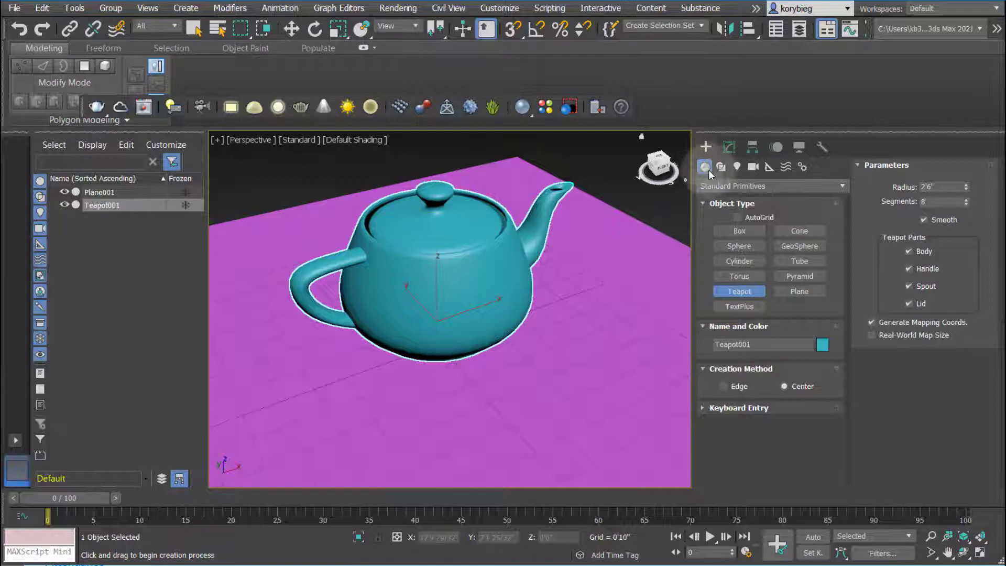
Step: Create a plane-type VRayLight about 5'4" by 4'9" on the ground beside the teapot's spout
{"action": "left_click", "coordinate": [737, 167]}
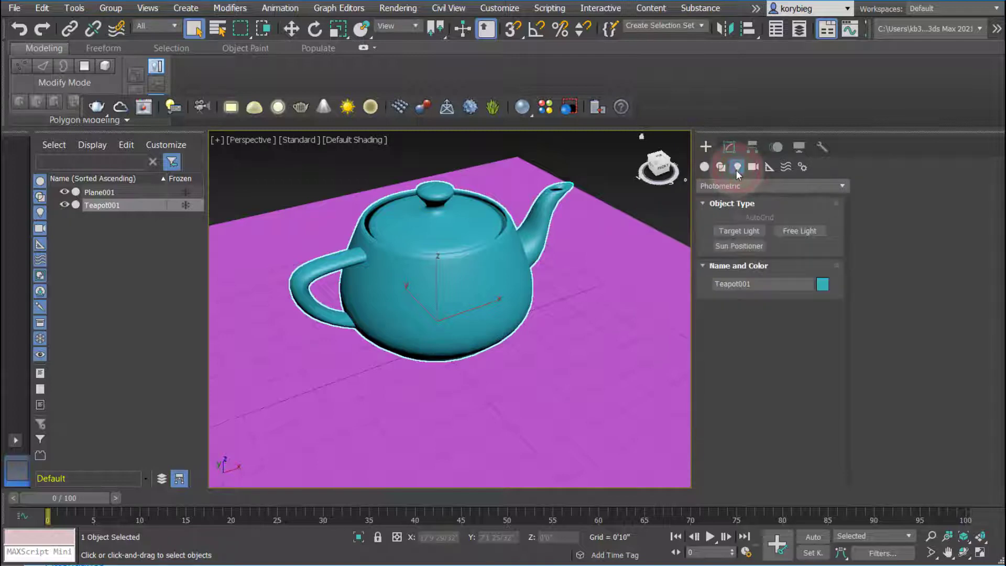
{"action": "left_click", "coordinate": [738, 186]}
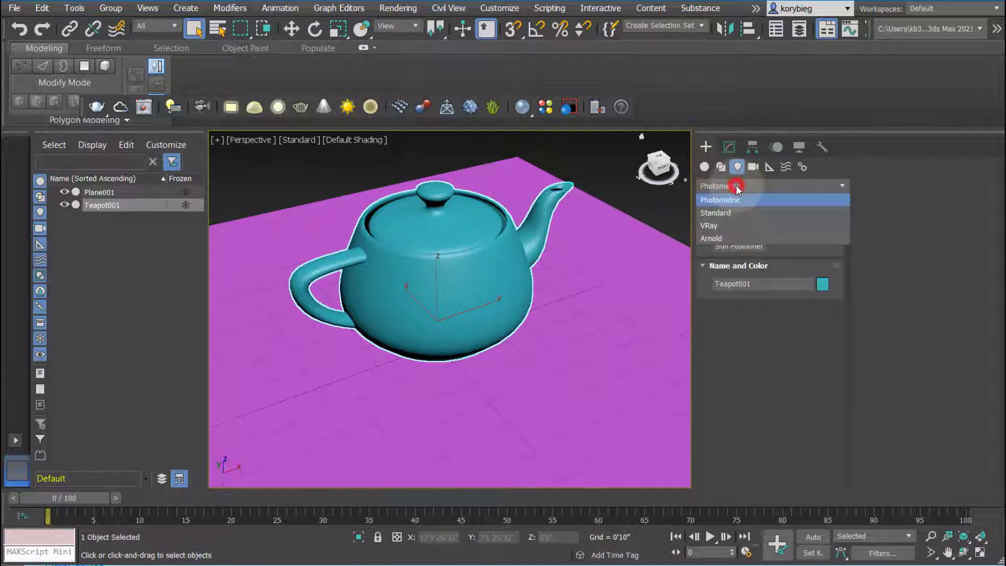
{"action": "left_click", "coordinate": [715, 226]}
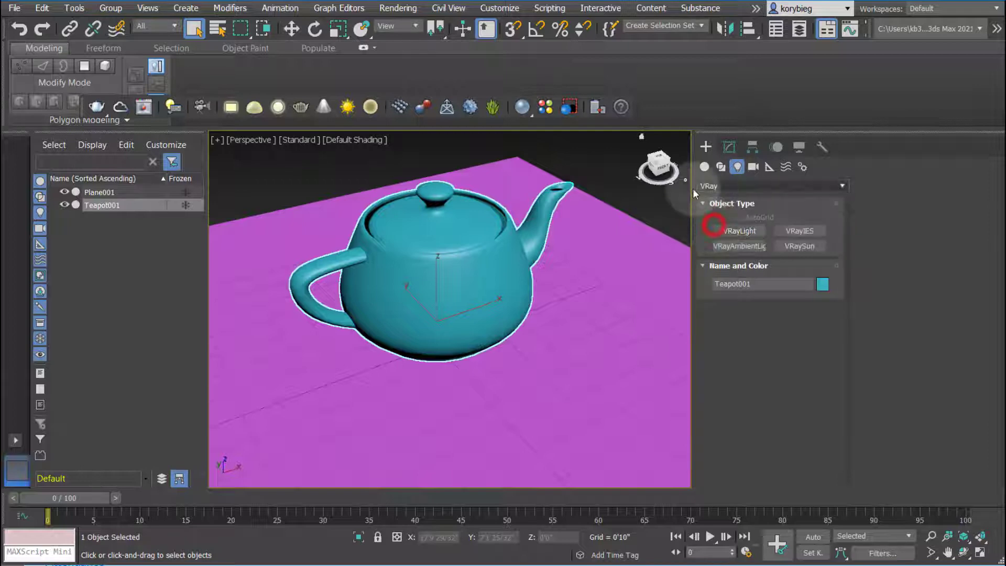
{"action": "left_click", "coordinate": [738, 232]}
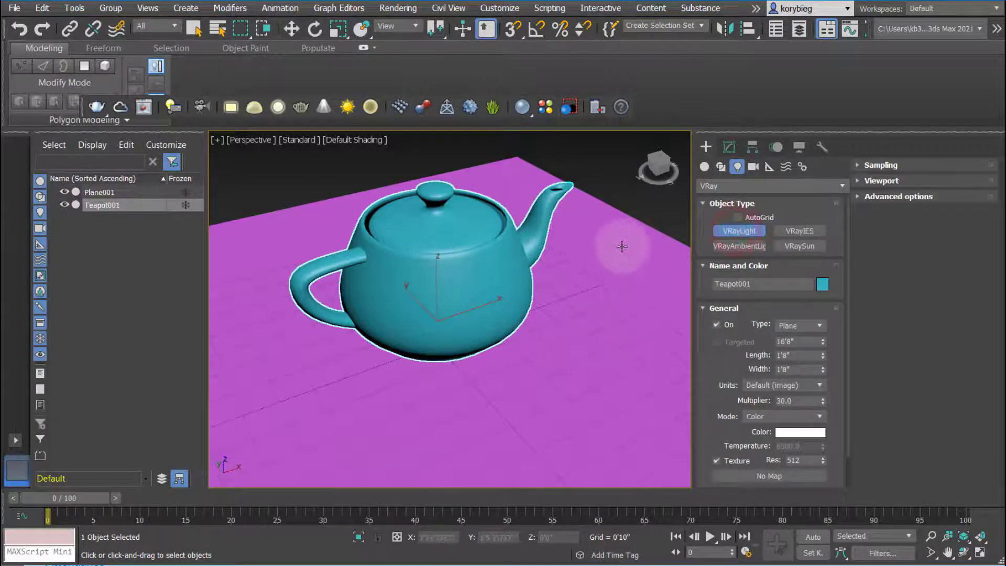
{"action": "left_click_drag", "start_coordinate": [631, 238], "coordinate": [608, 367]}
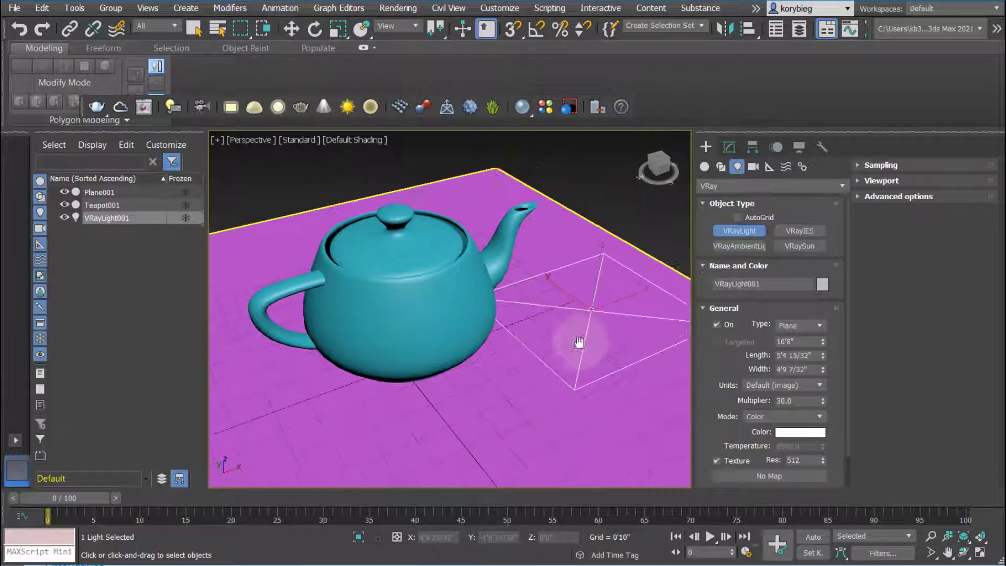
Step: Move the light up to a height of about 5'5" and over to about X 2'6", Y -4'4"
{"action": "left_click", "coordinate": [293, 28]}
{"action": "left_click", "coordinate": [548, 286]}
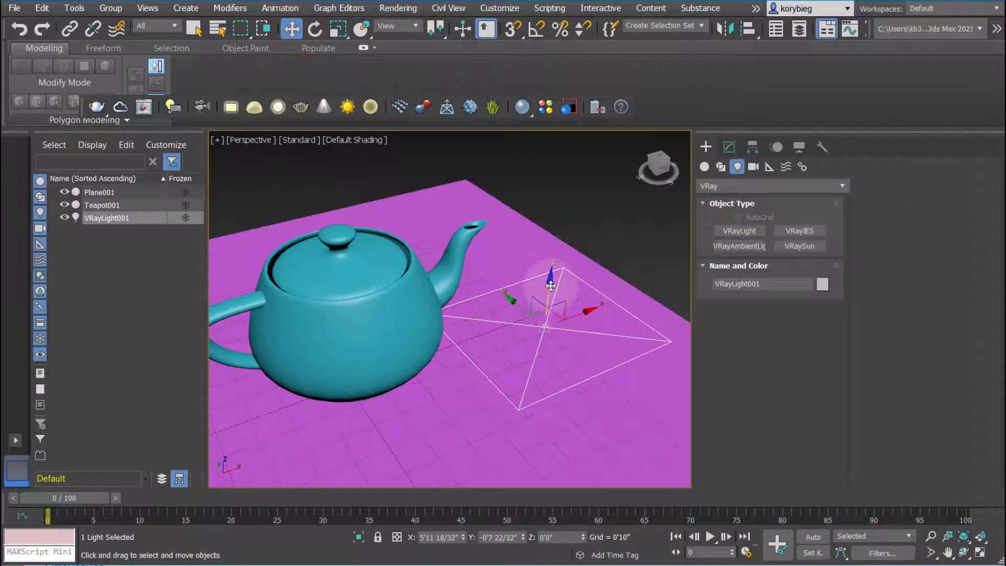
{"action": "left_click_drag", "start_coordinate": [550, 286], "coordinate": [544, 141]}
{"action": "scroll", "coordinate": [519, 323], "scroll_direction": "down", "scroll_amount": 5}
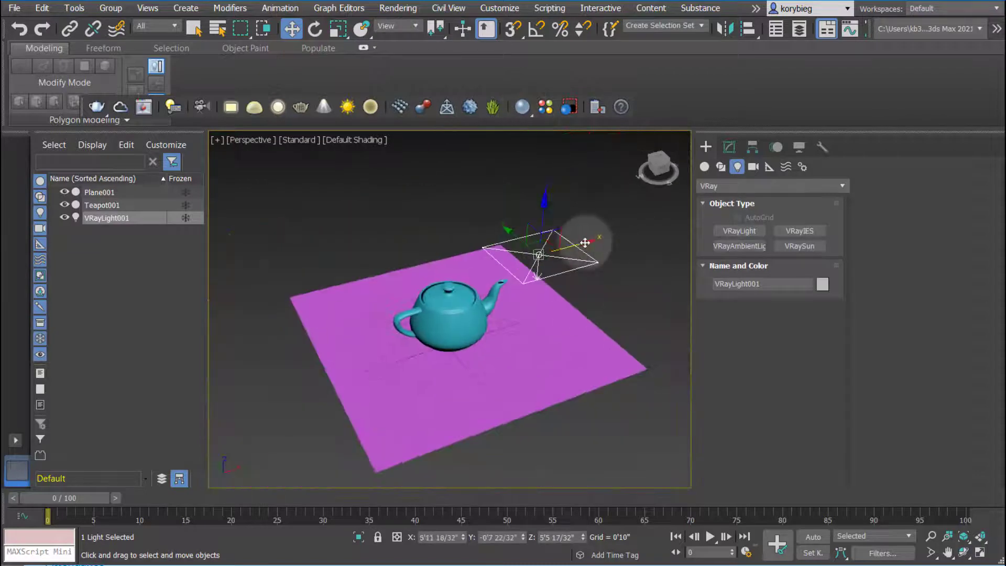
{"action": "left_click_drag", "start_coordinate": [585, 242], "coordinate": [552, 253]}
{"action": "middle_click_drag", "start_coordinate": [462, 249], "coordinate": [536, 283], "text": "alt"}
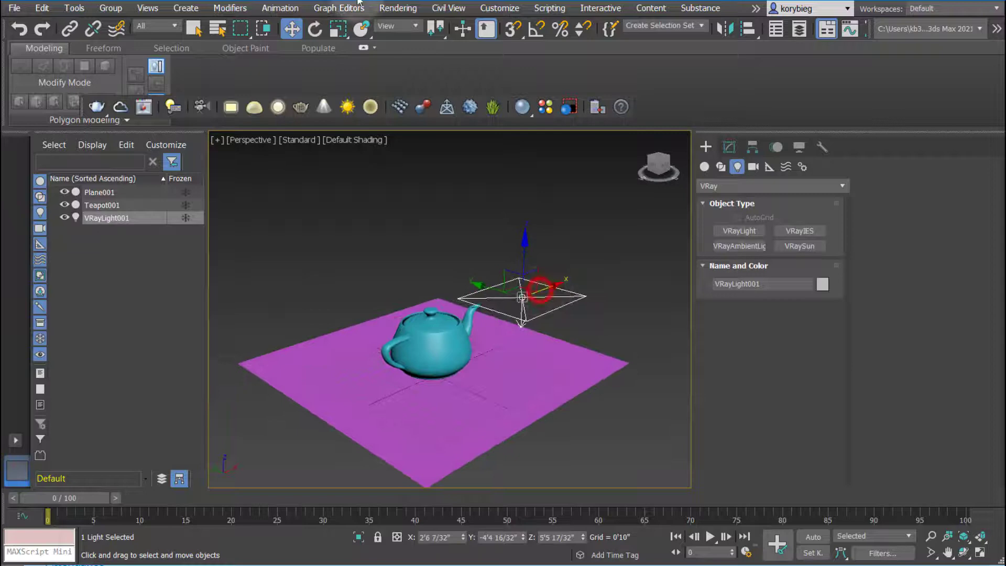
Step: Rotate the light toward the teapot, to about X 42.6, Y 12.6 and Z 15.6 degrees
{"action": "left_click", "coordinate": [315, 28]}
{"action": "left_click_drag", "start_coordinate": [553, 269], "coordinate": [517, 264]}
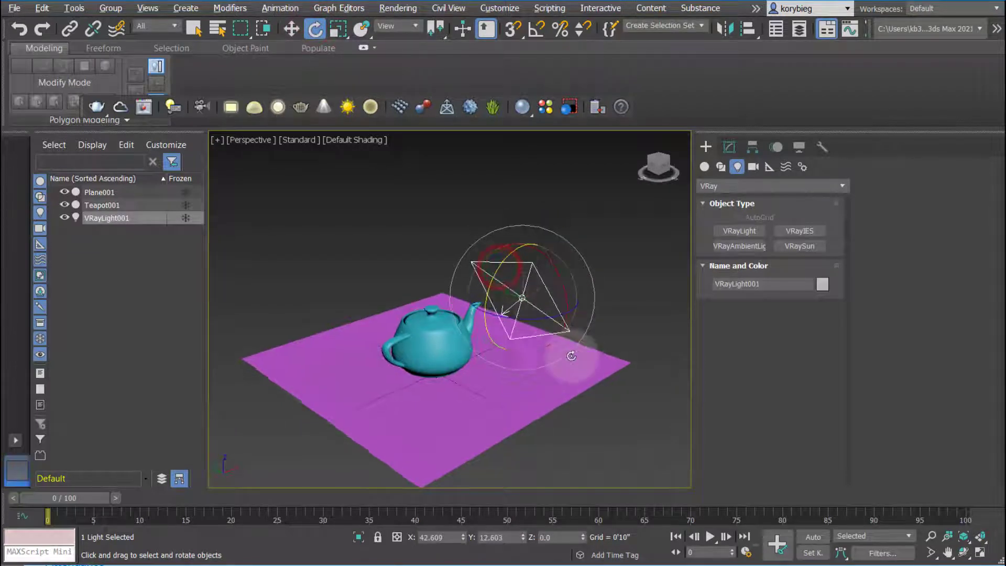
{"action": "middle_click_drag", "start_coordinate": [516, 272], "coordinate": [512, 366], "text": "alt"}
{"action": "left_click_drag", "start_coordinate": [495, 336], "coordinate": [511, 341]}
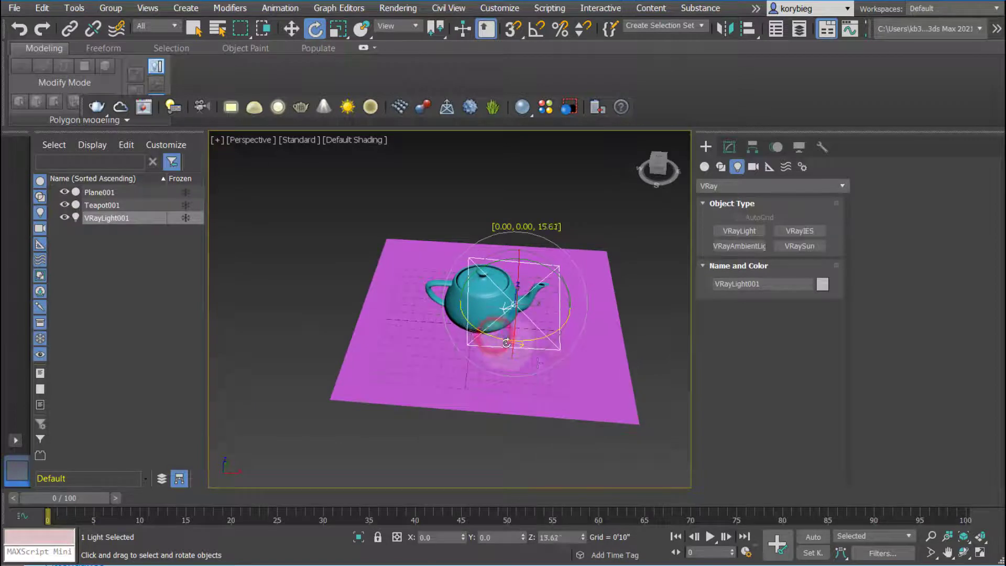
{"action": "middle_click_drag", "start_coordinate": [545, 362], "coordinate": [675, 337], "text": "alt"}
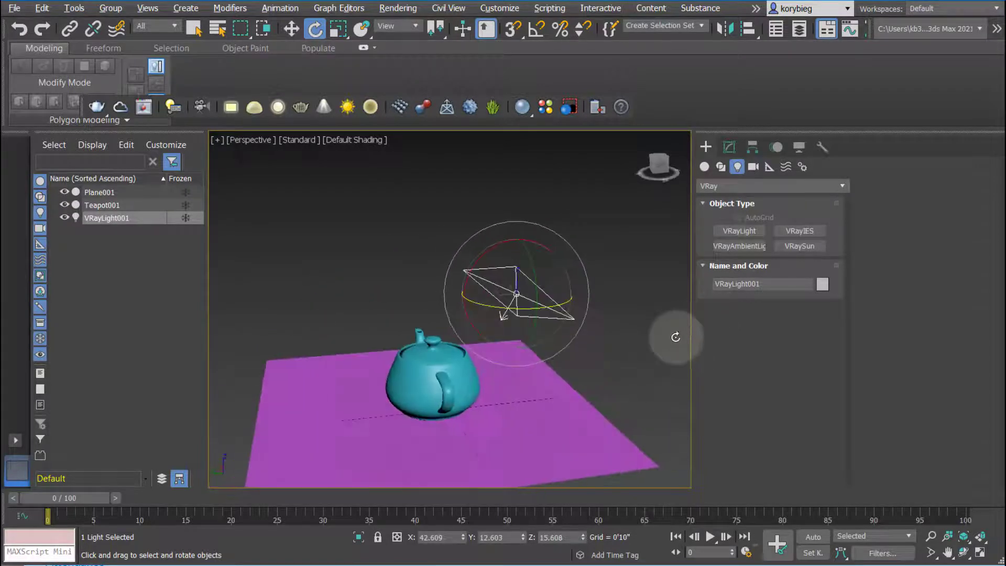
Step: Raise the light to about 6'2" and shift it along Y to about -4'1"
{"action": "left_click", "coordinate": [291, 29]}
{"action": "left_click_drag", "start_coordinate": [517, 239], "coordinate": [498, 225]}
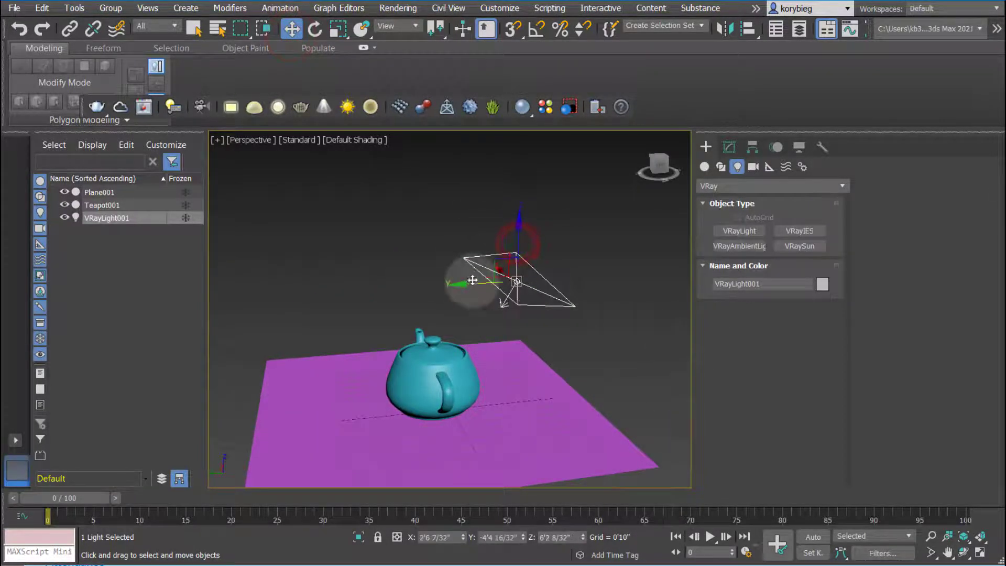
{"action": "left_click_drag", "start_coordinate": [472, 283], "coordinate": [460, 280]}
{"action": "middle_click_drag", "start_coordinate": [460, 280], "coordinate": [608, 225], "text": "alt"}
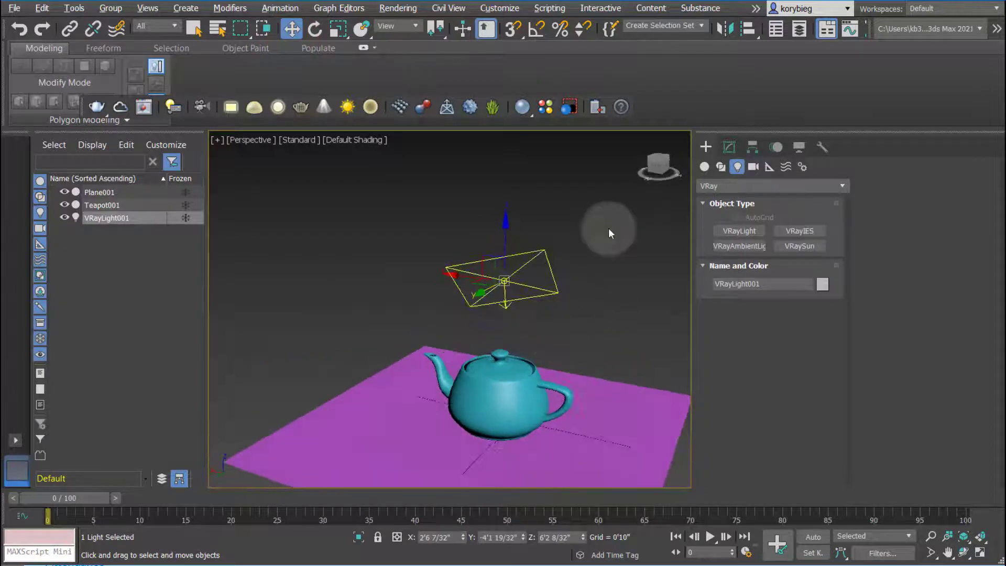
Step: Open the light's parameters and try the Dome, Sphere and Mesh light types
{"action": "left_click", "coordinate": [728, 147]}
{"action": "middle_click_drag", "start_coordinate": [527, 398], "coordinate": [524, 336], "text": "alt"}
{"action": "scroll", "coordinate": [519, 333], "scroll_direction": "up", "scroll_amount": 4}
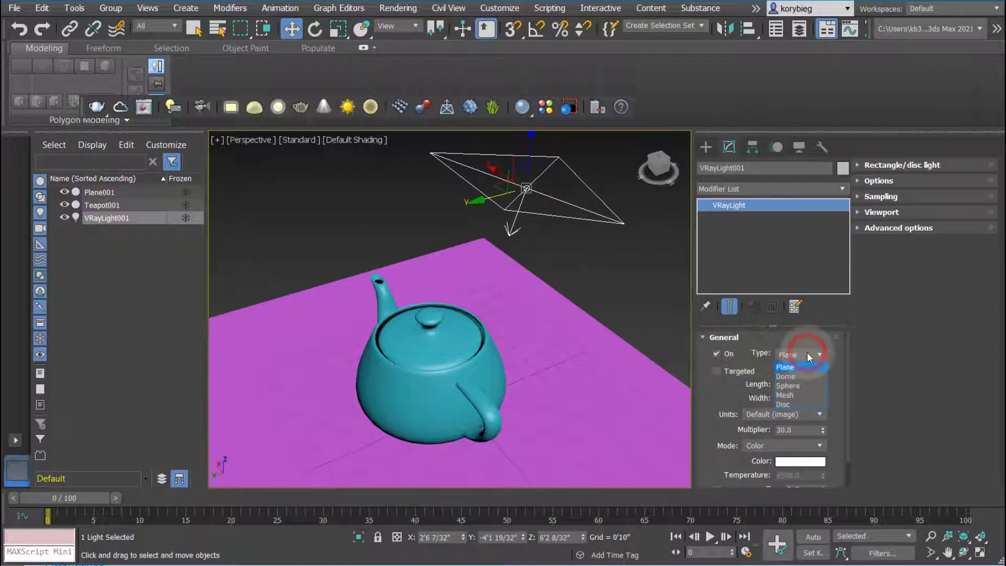
{"action": "left_click", "coordinate": [799, 377]}
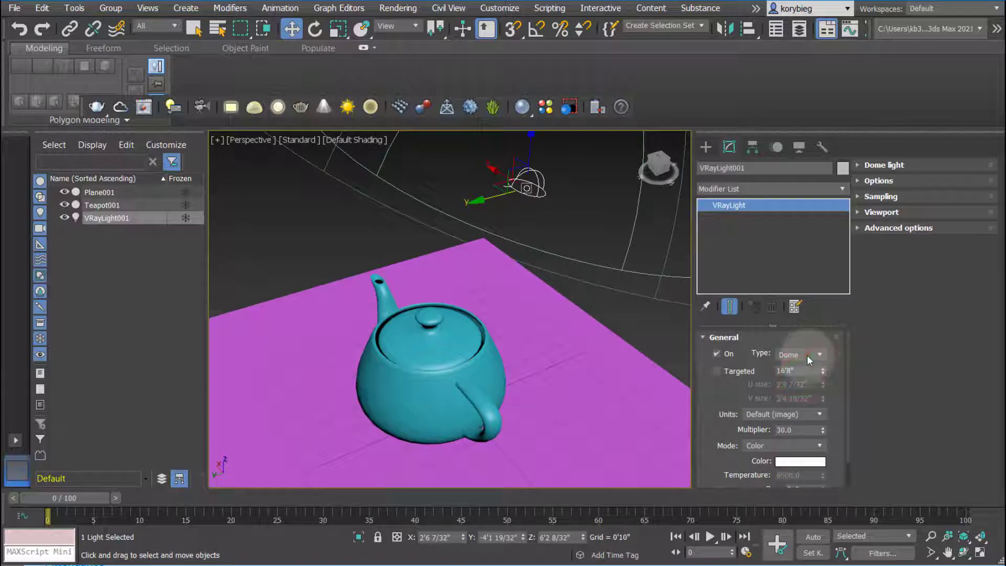
{"action": "left_click", "coordinate": [799, 354]}
{"action": "left_click", "coordinate": [796, 387]}
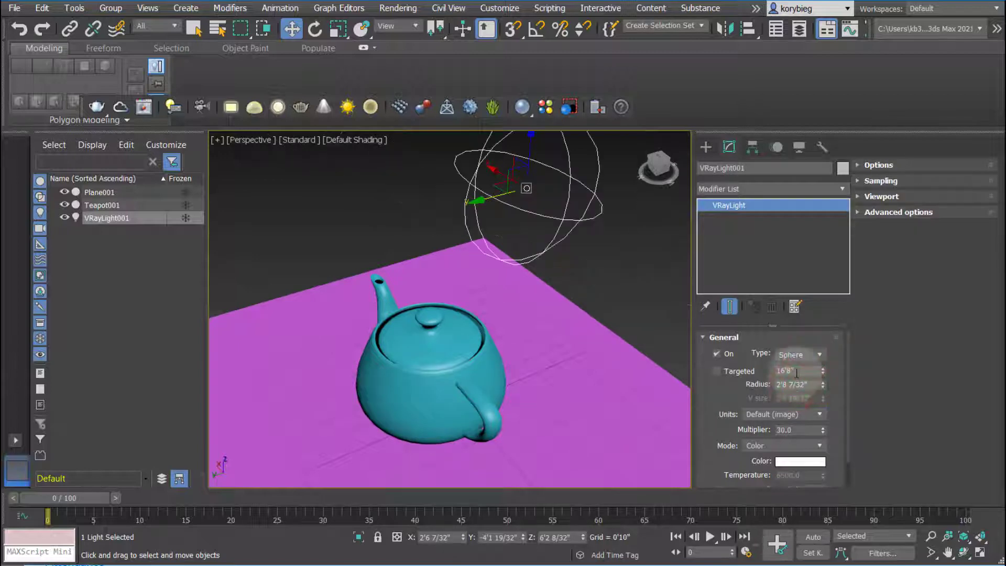
{"action": "left_click", "coordinate": [803, 358]}
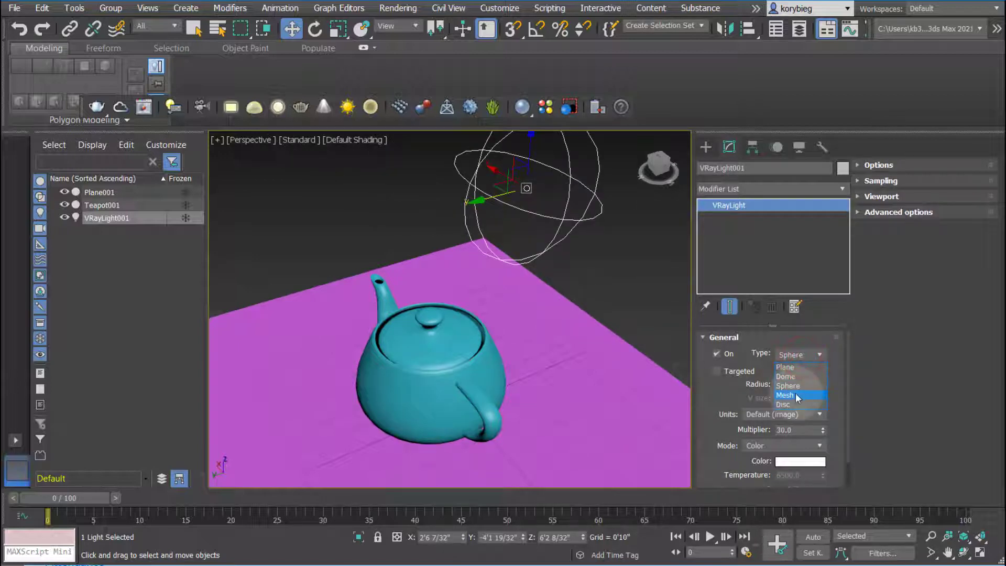
{"action": "left_click", "coordinate": [796, 395]}
Step: Set the light's type to Disc and make it targeted
{"action": "left_click", "coordinate": [791, 355]}
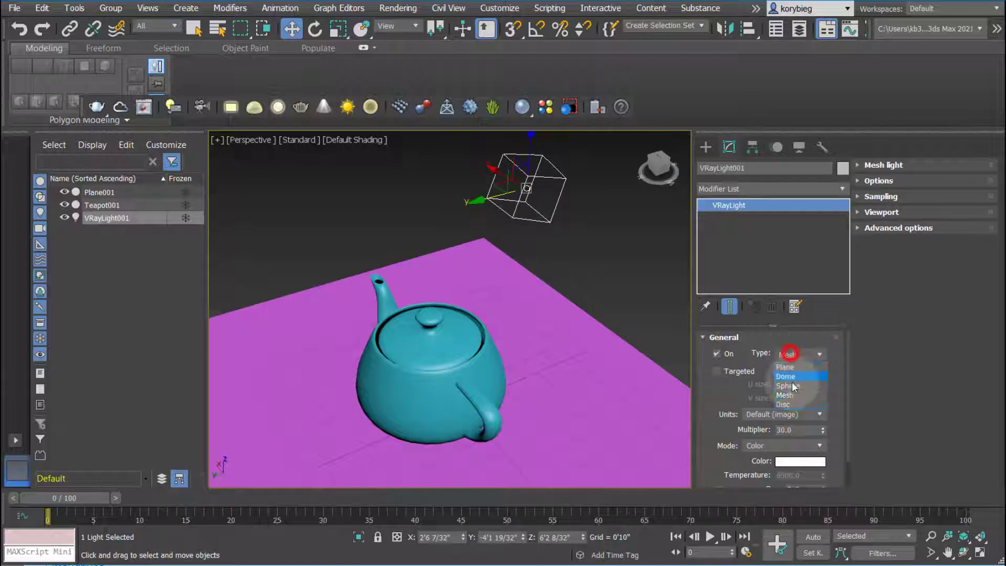
{"action": "left_click", "coordinate": [795, 403]}
{"action": "middle_click_drag", "start_coordinate": [682, 267], "coordinate": [527, 293], "text": "alt"}
{"action": "left_click", "coordinate": [717, 371]}
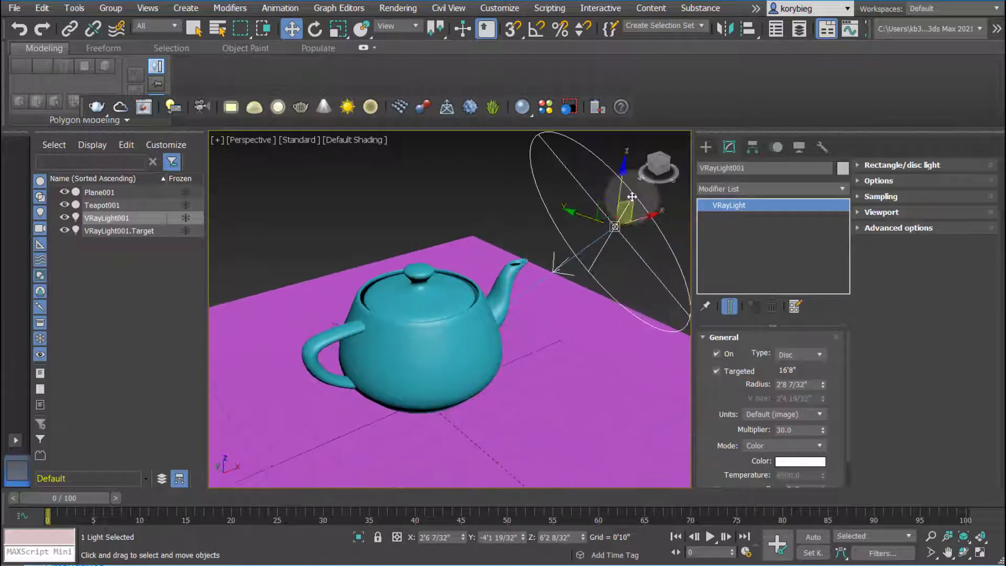
Step: Move the light's target to the teapot's center in the top view and raise it to the teapot's base in the front view
{"action": "left_click", "coordinate": [981, 553]}
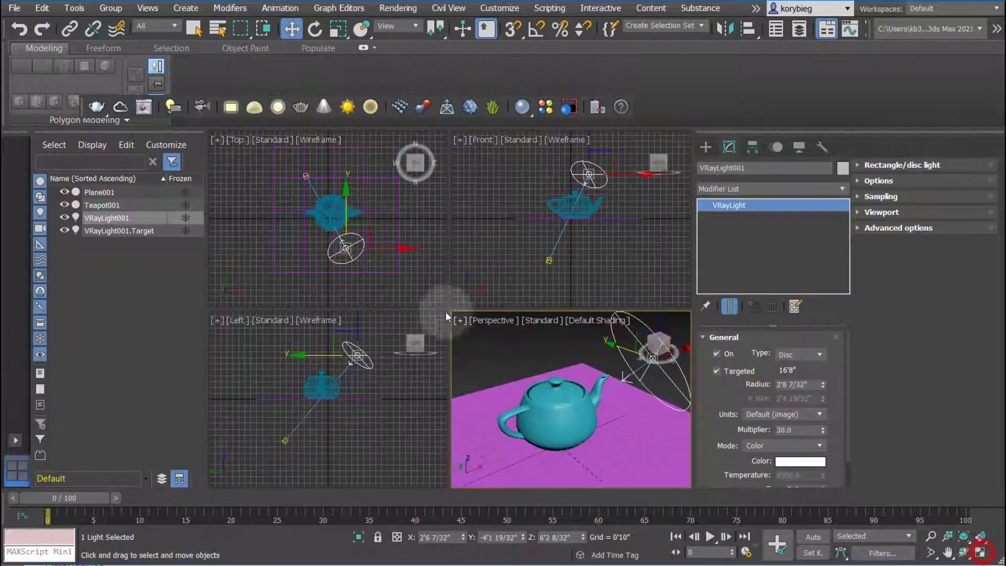
{"action": "left_click", "coordinate": [306, 176]}
{"action": "scroll", "coordinate": [308, 179], "scroll_direction": "up", "scroll_amount": 5}
{"action": "left_click", "coordinate": [312, 184]}
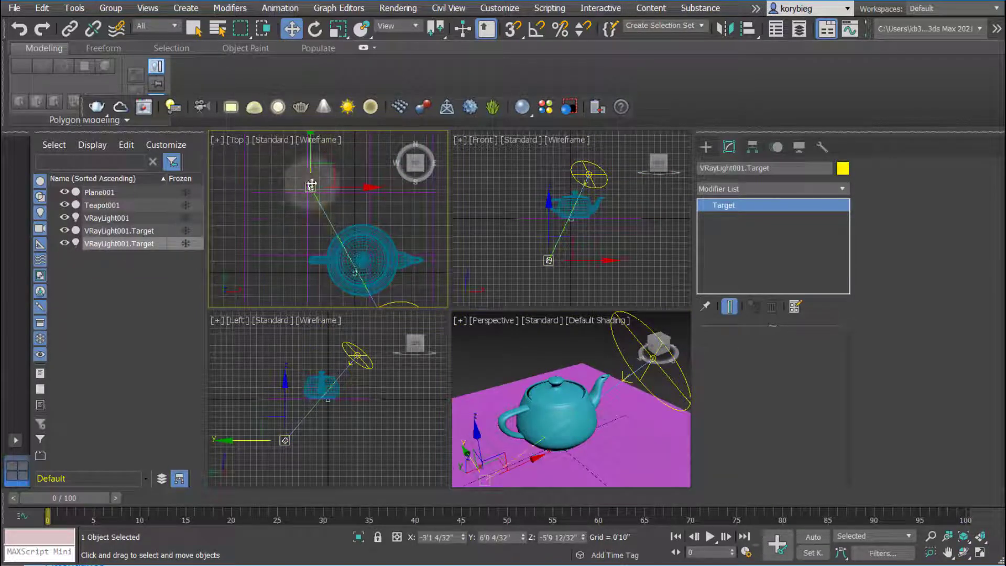
{"action": "left_click_drag", "start_coordinate": [311, 185], "coordinate": [406, 262]}
{"action": "middle_click_drag", "start_coordinate": [571, 234], "coordinate": [554, 253]}
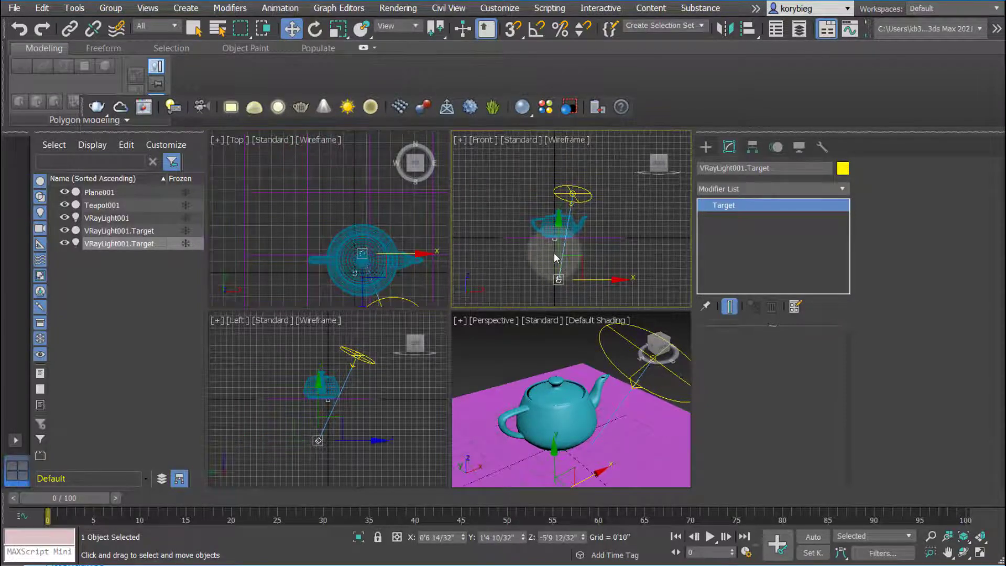
{"action": "left_click_drag", "start_coordinate": [557, 248], "coordinate": [557, 212]}
Step: Move the disc light in the front view to about X 3'5" and a height of about 7'4"
{"action": "left_click", "coordinate": [572, 194]}
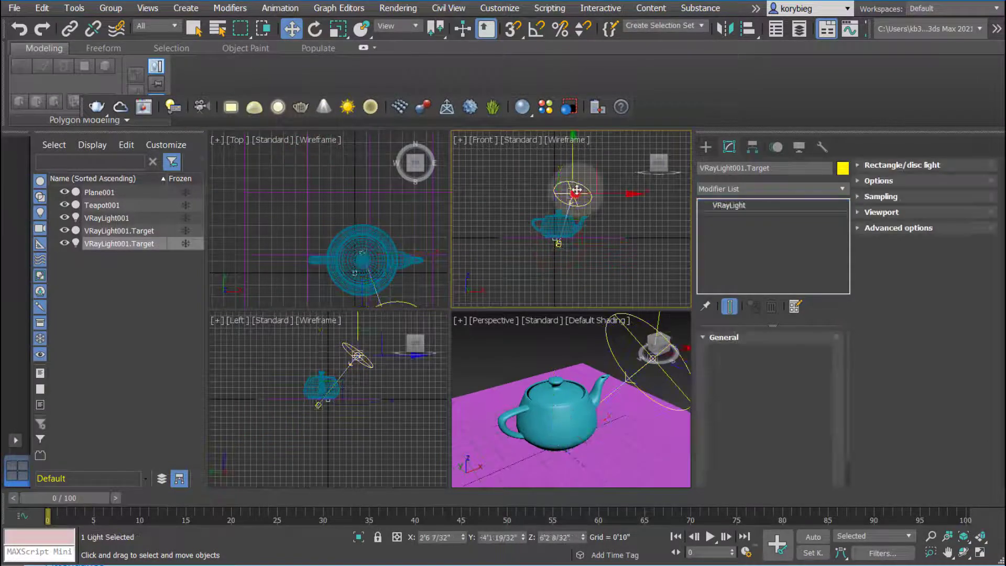
{"action": "left_click_drag", "start_coordinate": [573, 161], "coordinate": [600, 181]}
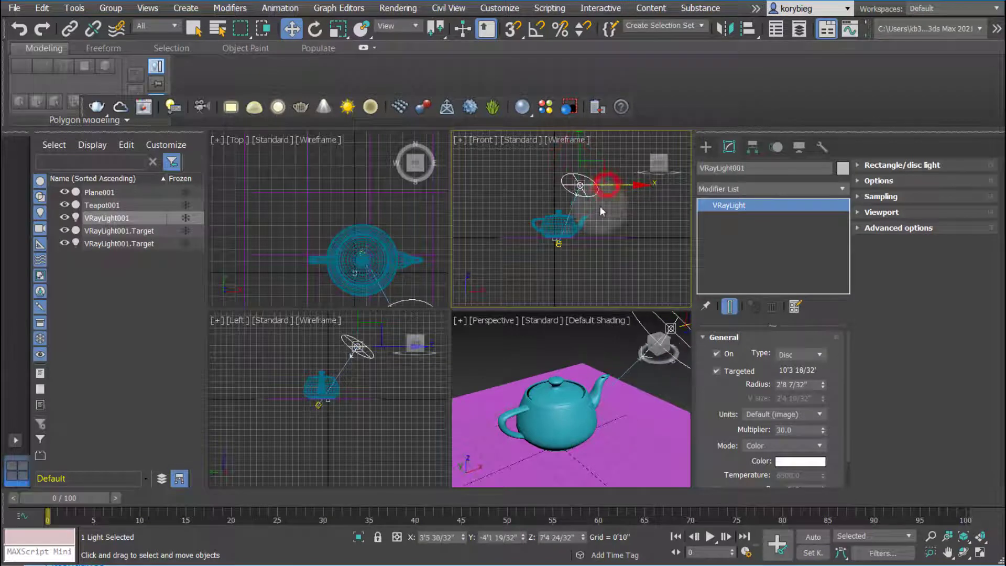
{"action": "middle_click_drag", "start_coordinate": [600, 180], "coordinate": [572, 265], "text": "alt"}
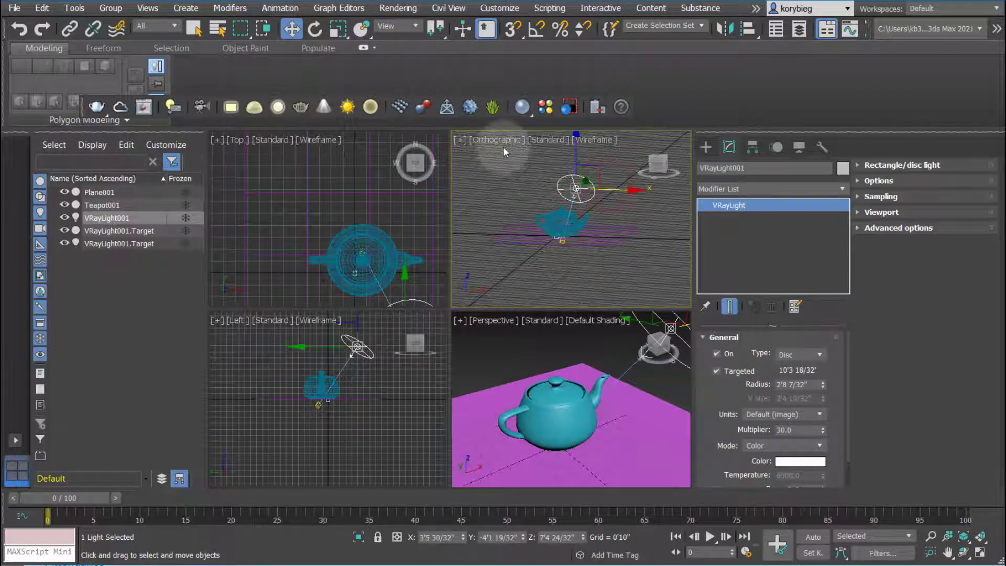
Step: Render a close perspective view of the teapot, overwriting test.tif, and close the rendered frame
{"action": "left_click", "coordinate": [610, 356]}
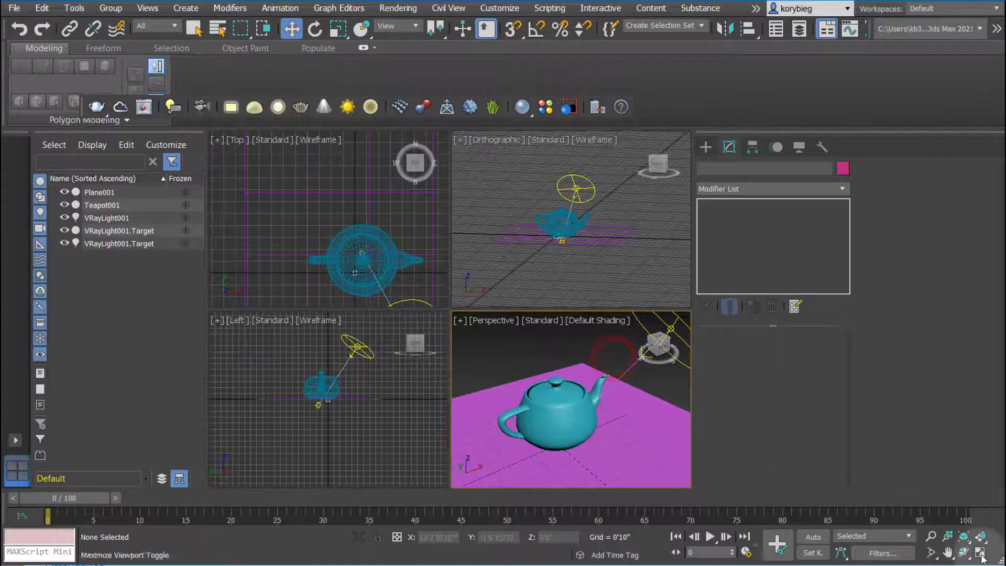
{"action": "left_click", "coordinate": [979, 552]}
{"action": "scroll", "coordinate": [460, 333], "scroll_direction": "down", "scroll_amount": 4}
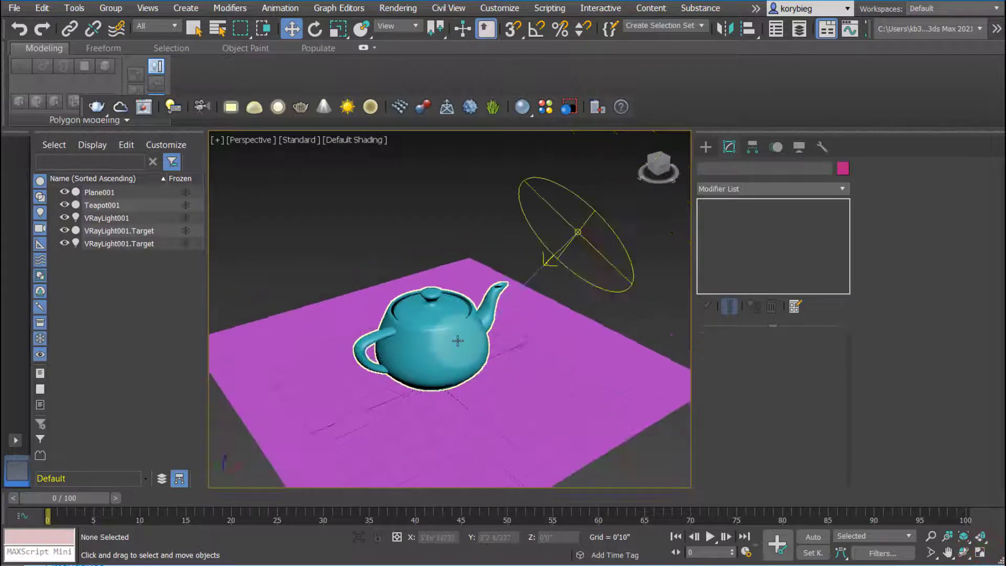
{"action": "scroll", "coordinate": [454, 340], "scroll_direction": "down", "scroll_amount": 2}
{"action": "middle_click_drag", "start_coordinate": [454, 341], "coordinate": [478, 351], "text": "alt"}
{"action": "scroll", "coordinate": [555, 356], "scroll_direction": "up", "scroll_amount": 5}
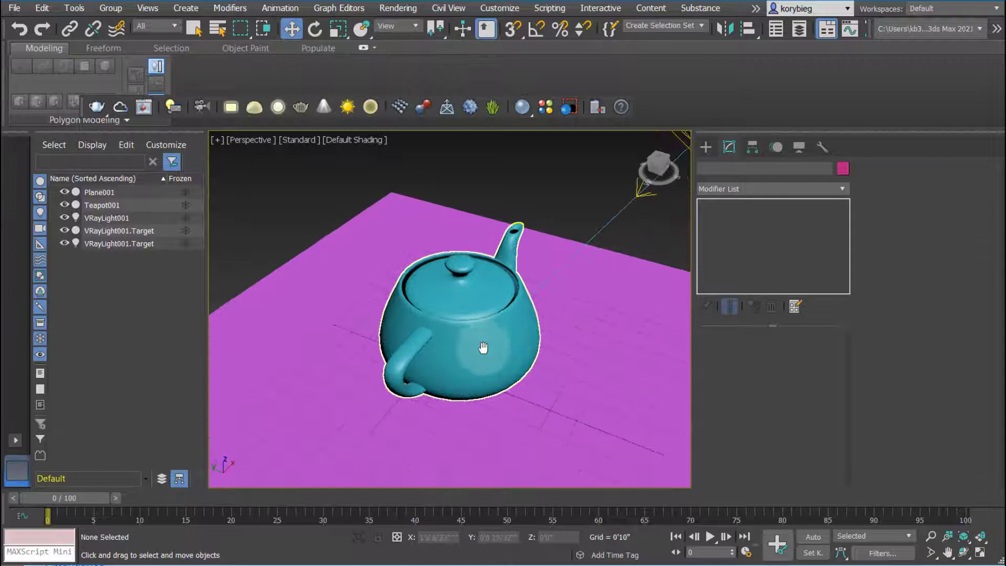
{"action": "scroll", "coordinate": [478, 350], "scroll_direction": "up", "scroll_amount": 3}
{"action": "left_click", "coordinate": [398, 8]}
{"action": "left_click", "coordinate": [406, 25]}
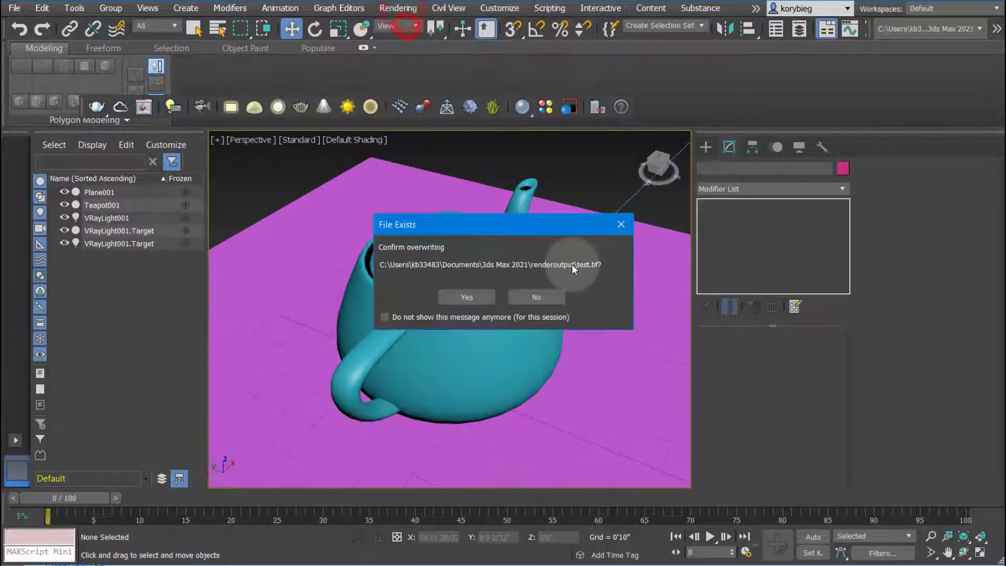
{"action": "left_click", "coordinate": [467, 297]}
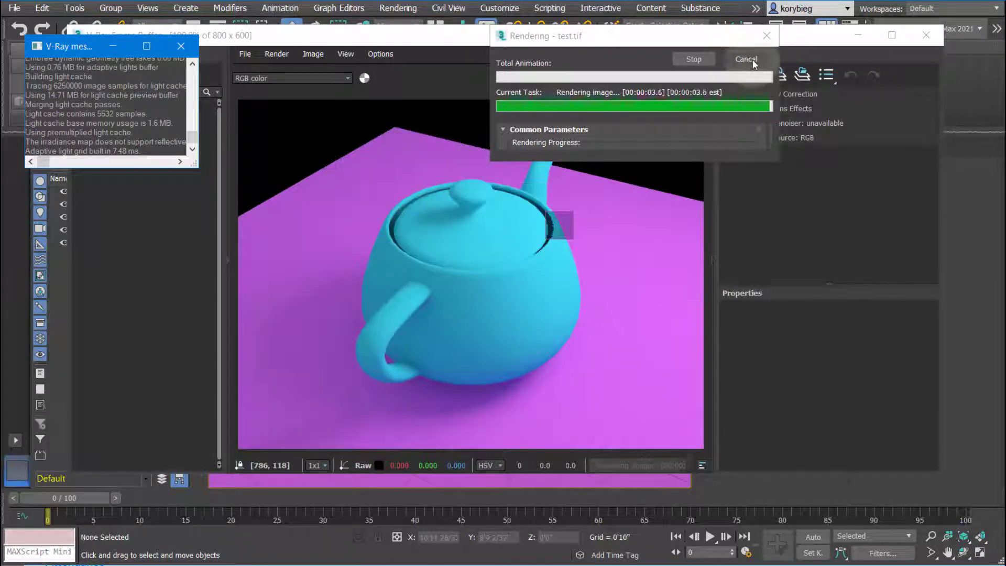
{"action": "left_click", "coordinate": [942, 45]}
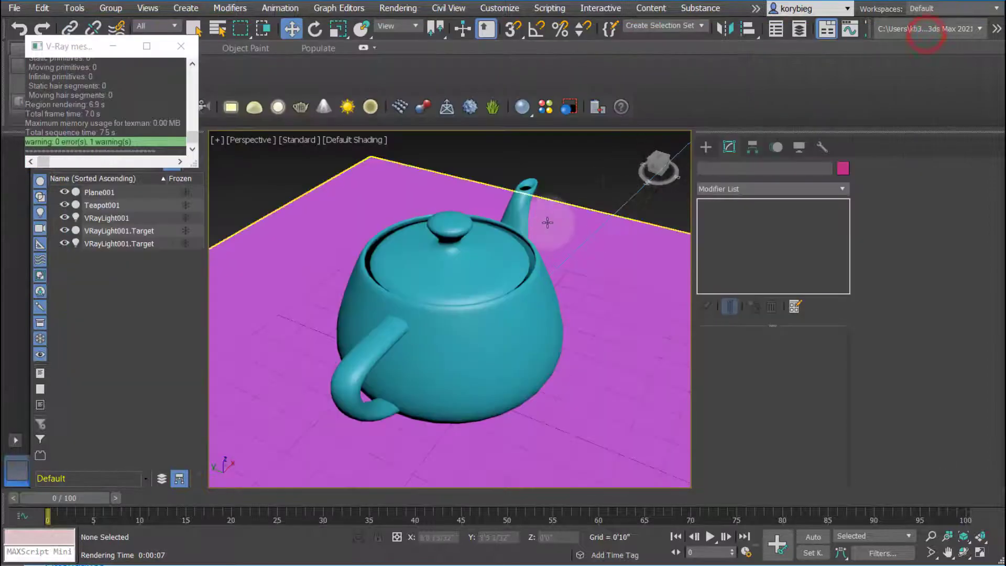
Step: Select the disc light in the perspective view and set its multiplier to 5
{"action": "scroll", "coordinate": [588, 220], "scroll_direction": "up", "scroll_amount": 2}
{"action": "scroll", "coordinate": [618, 176], "scroll_direction": "down", "scroll_amount": 5}
{"action": "left_click", "coordinate": [618, 176]}
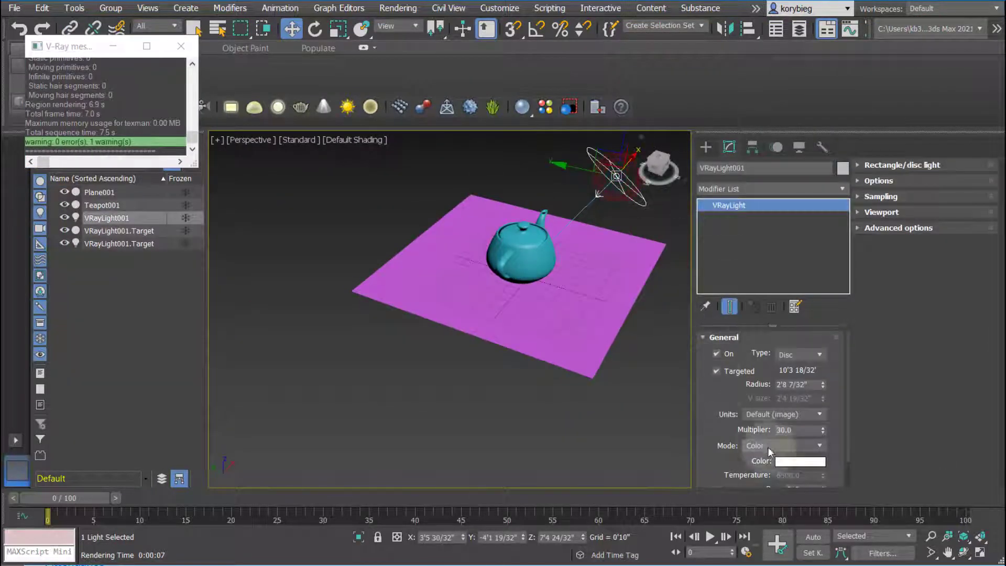
{"action": "left_click_drag", "start_coordinate": [711, 396], "coordinate": [704, 338]}
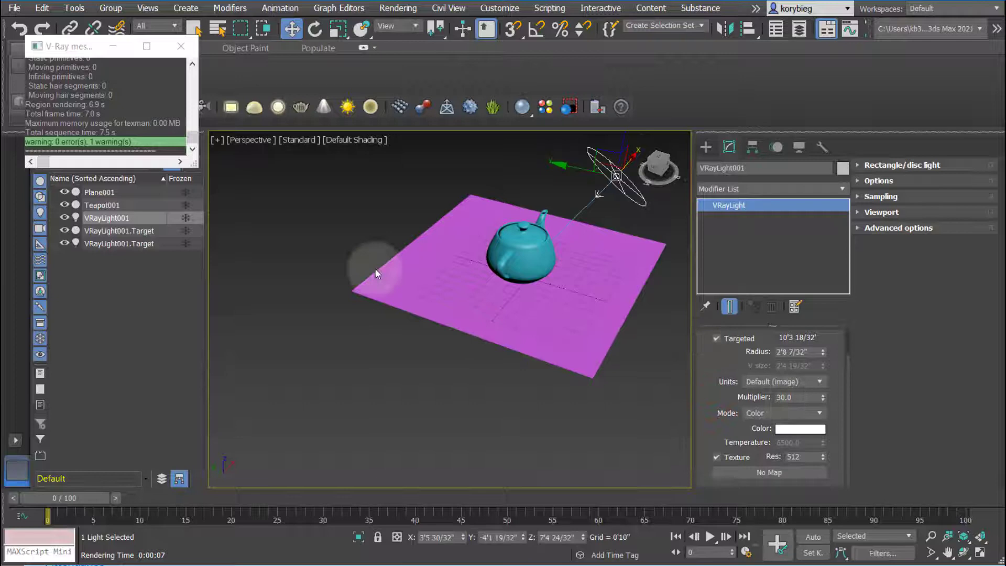
{"action": "scroll", "coordinate": [535, 294], "scroll_direction": "up", "scroll_amount": 5}
{"action": "scroll", "coordinate": [535, 294], "scroll_direction": "down", "scroll_amount": 2}
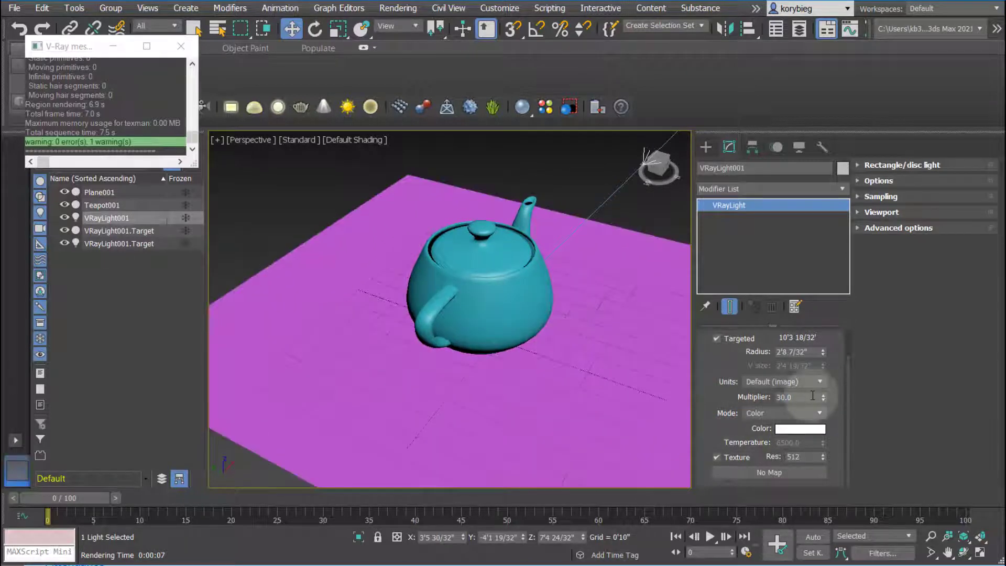
{"action": "double_click", "coordinate": [783, 397]}
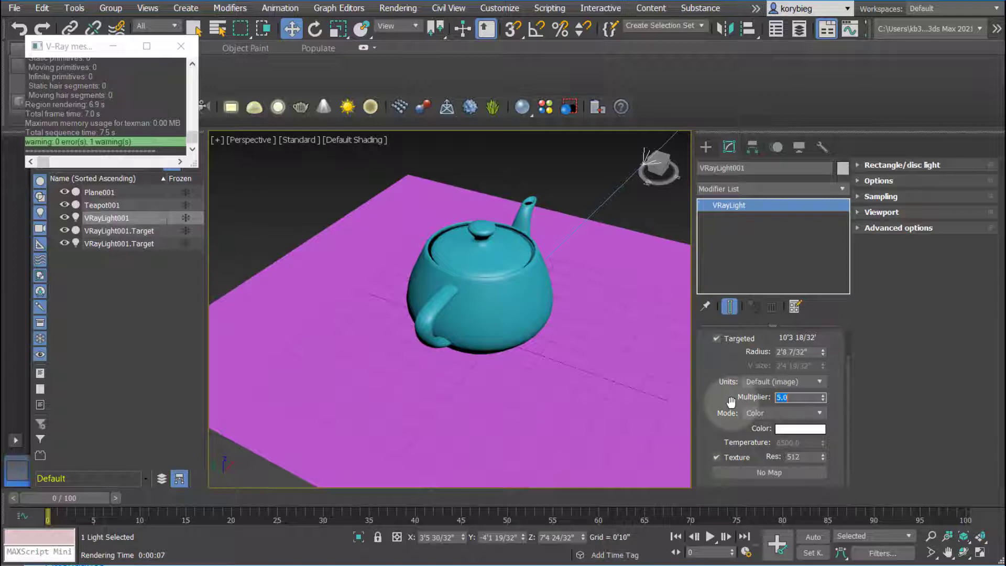
Step: Render a close perspective view of the teapot with the dimmed light, overwriting test.tif, and close the rendered frame
{"action": "scroll", "coordinate": [438, 274], "scroll_direction": "up", "scroll_amount": 3}
{"action": "scroll", "coordinate": [437, 274], "scroll_direction": "down", "scroll_amount": 1}
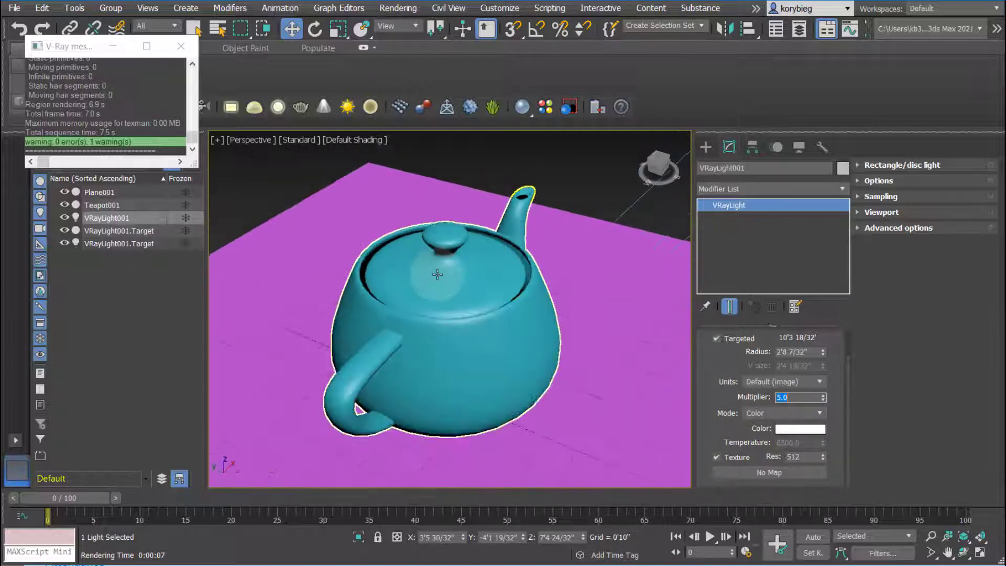
{"action": "left_click", "coordinate": [398, 7]}
{"action": "left_click", "coordinate": [406, 32]}
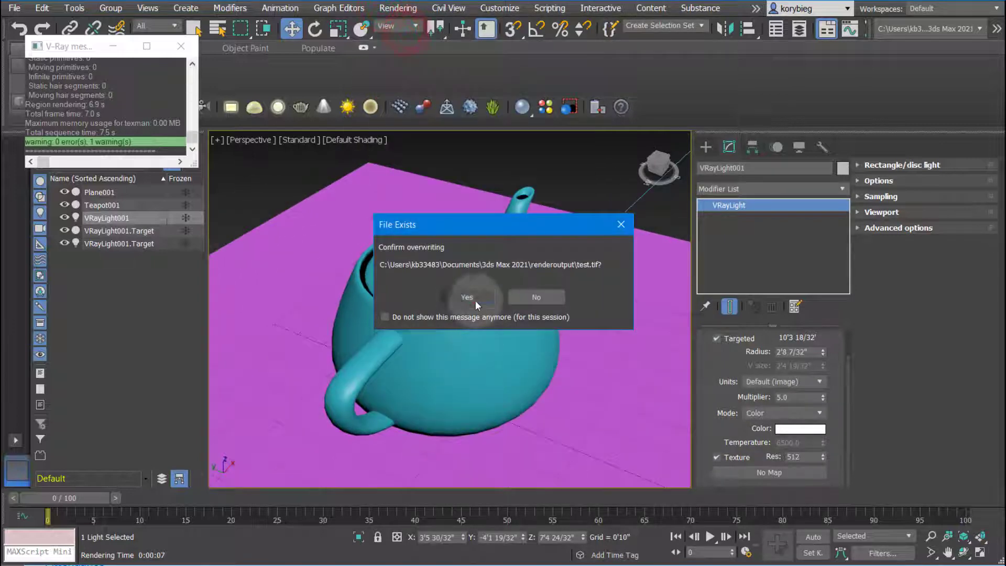
{"action": "left_click", "coordinate": [476, 302]}
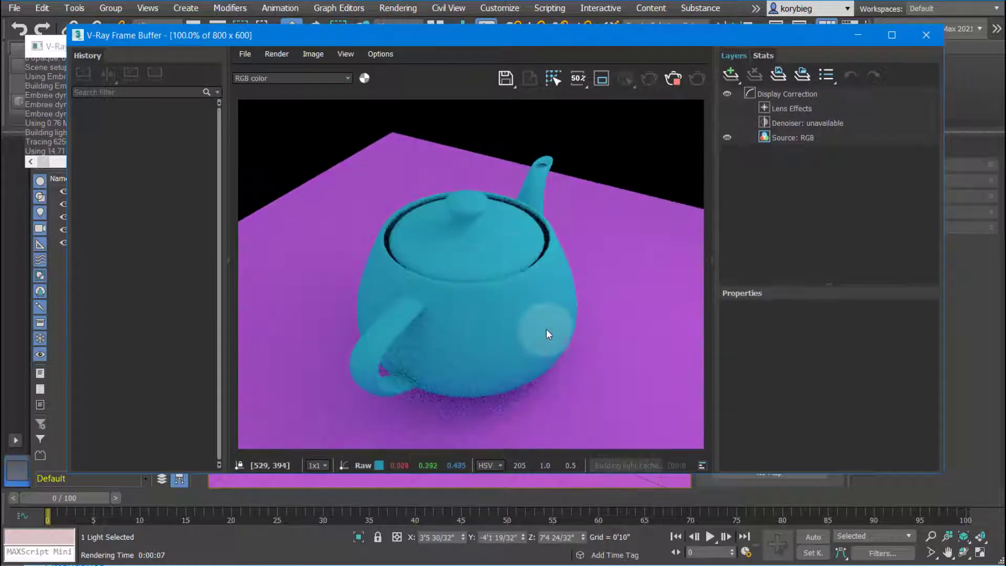
{"action": "left_click", "coordinate": [932, 37]}
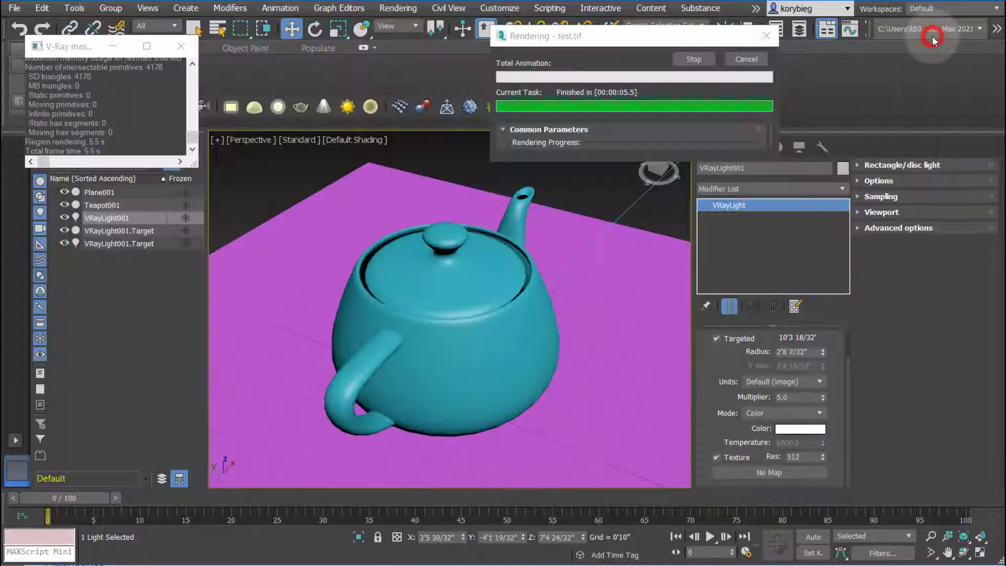
Step: Review the exposure control options in the environment settings, keep no exposure control, and close the settings
{"action": "left_click", "coordinate": [398, 7]}
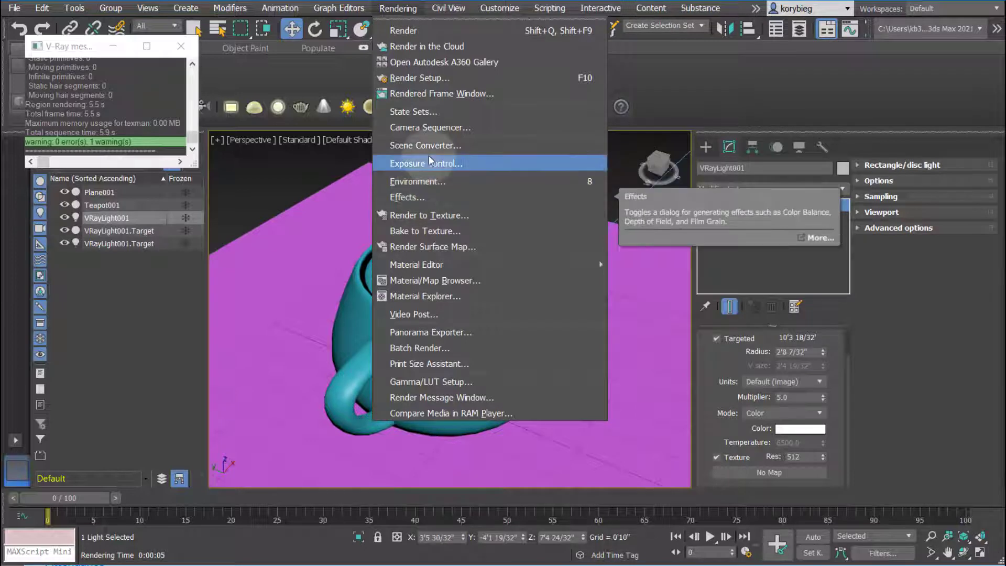
{"action": "left_click", "coordinate": [422, 182]}
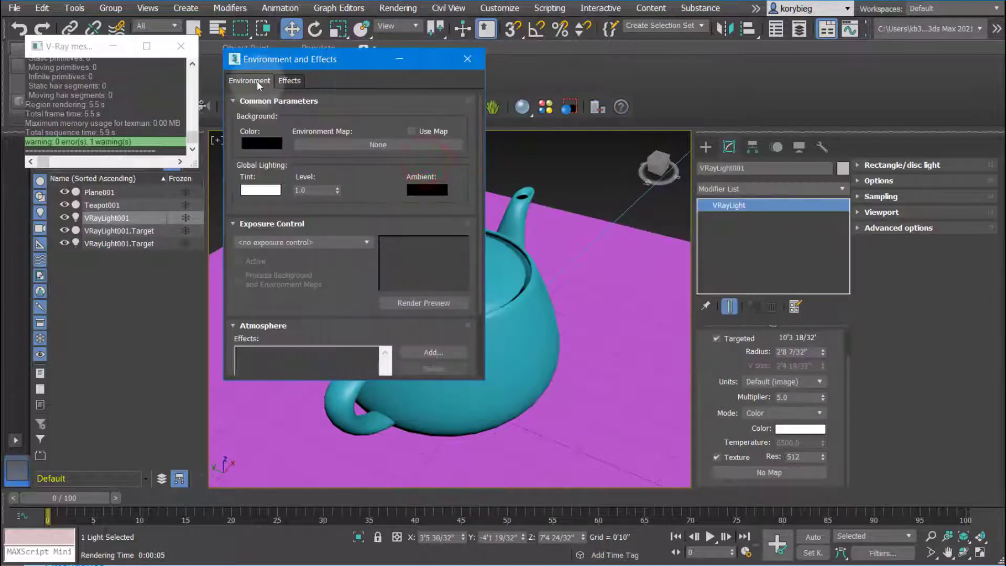
{"action": "left_click_drag", "start_coordinate": [320, 59], "coordinate": [382, 52]}
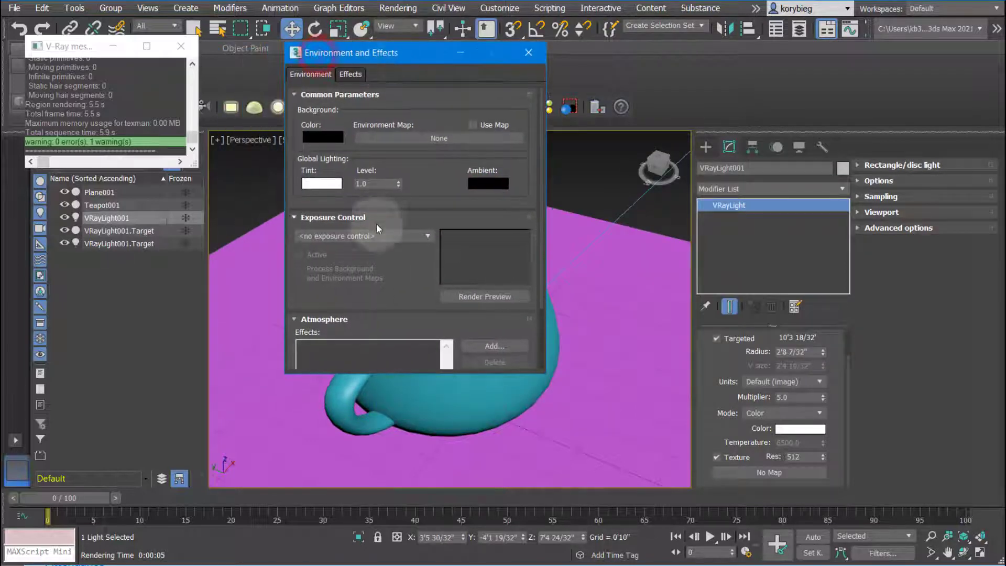
{"action": "left_click", "coordinate": [345, 231]}
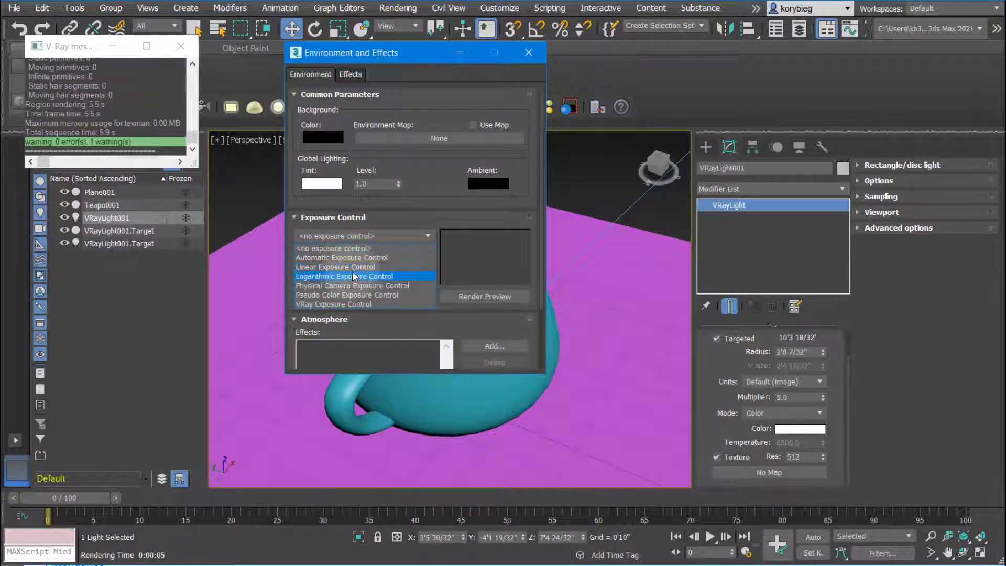
{"action": "left_click", "coordinate": [323, 250]}
{"action": "left_click", "coordinate": [537, 54]}
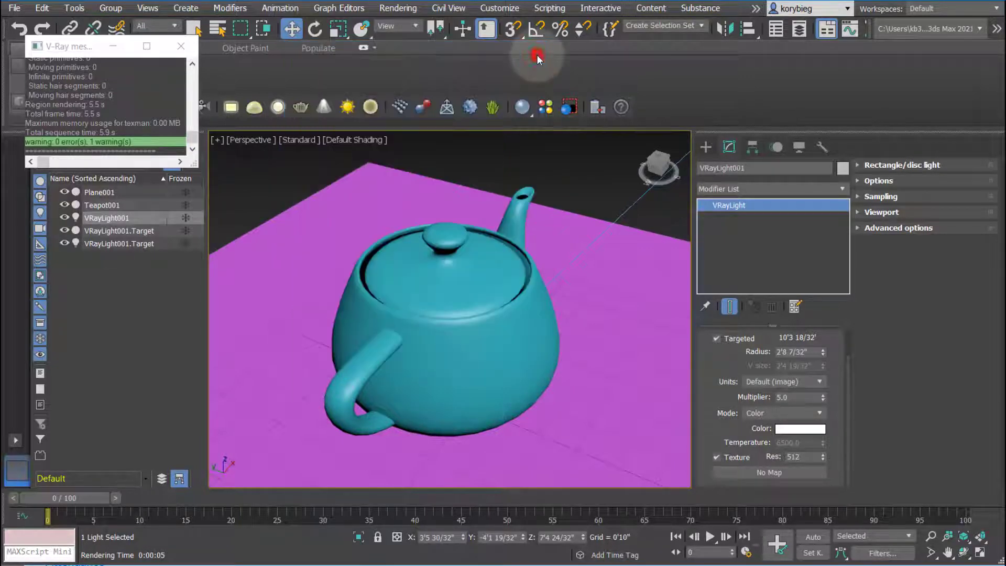
Step: Set the disc light's multiplier to 0.5 and test render over test.tif, closing the rendered frame
{"action": "double_click", "coordinate": [794, 397]}
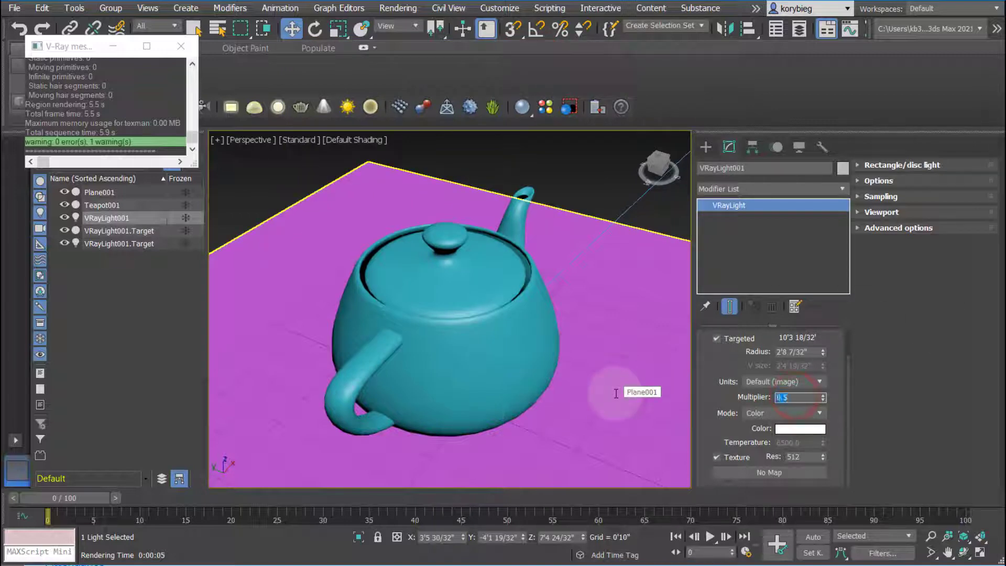
{"action": "left_click", "coordinate": [398, 8]}
{"action": "left_click", "coordinate": [398, 29]}
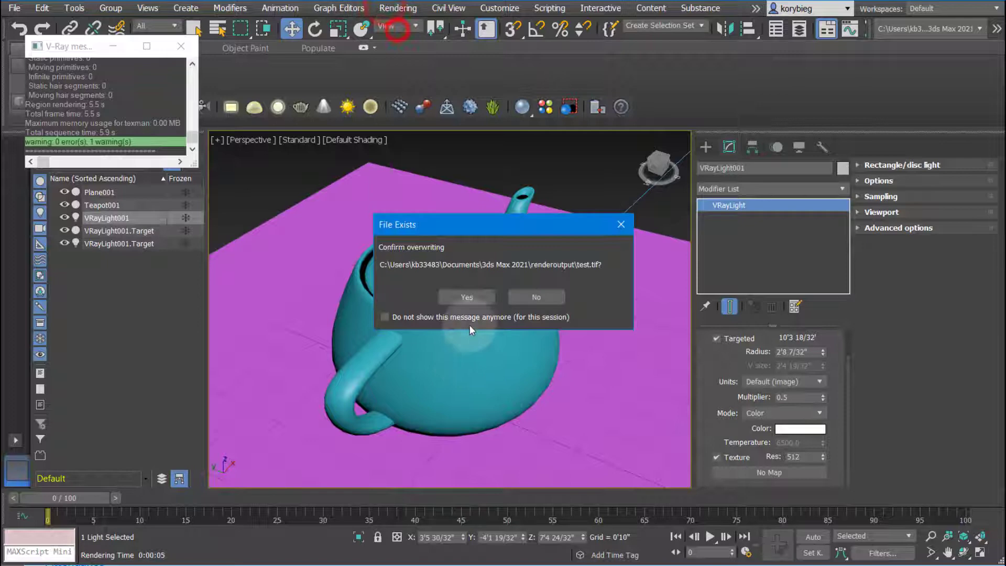
{"action": "left_click", "coordinate": [466, 297]}
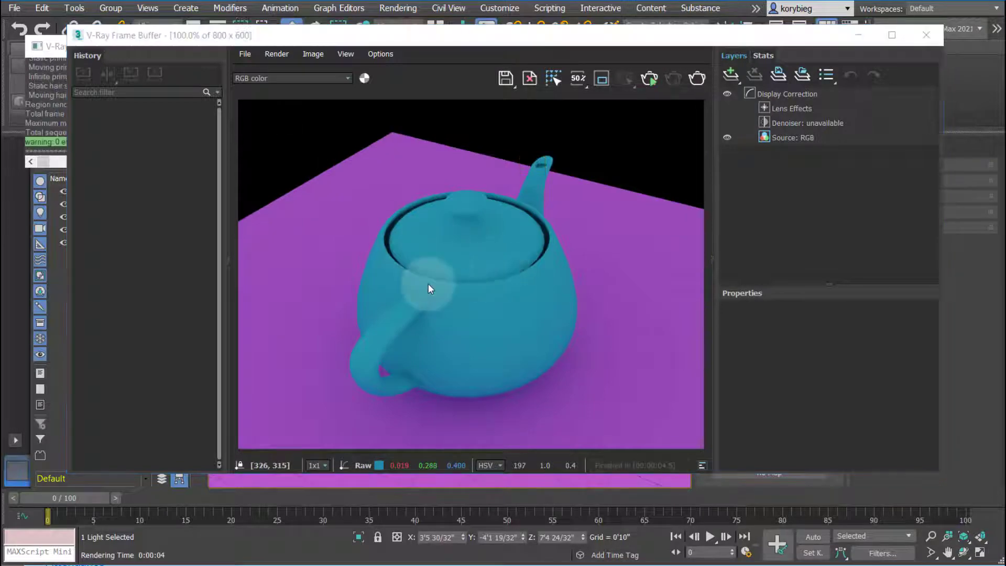
{"action": "left_click", "coordinate": [924, 36]}
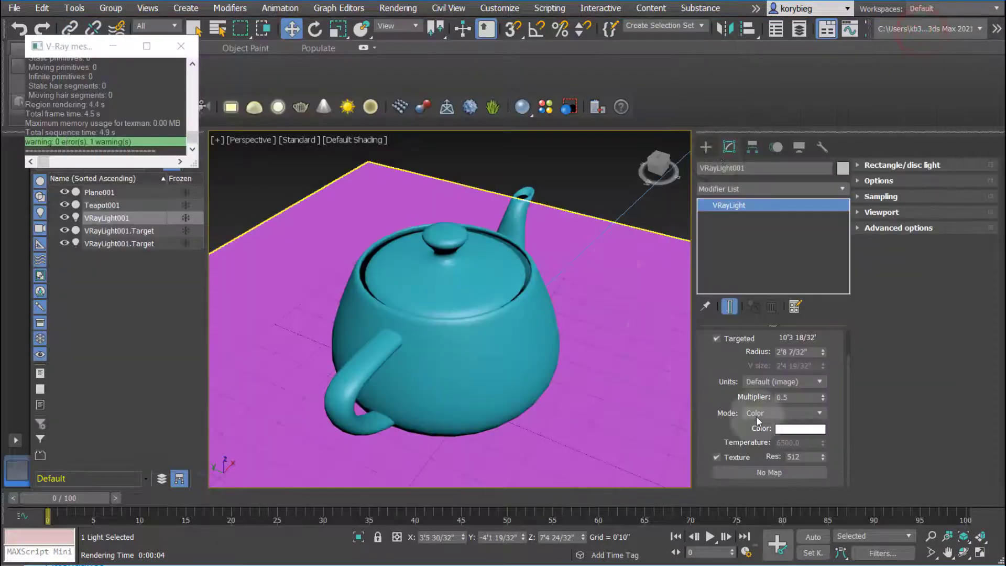
Step: Set the disc light's multiplier to 100 and start a test render over test.tif, closing the frame and cancelling the render
{"action": "left_click", "coordinate": [811, 398]}
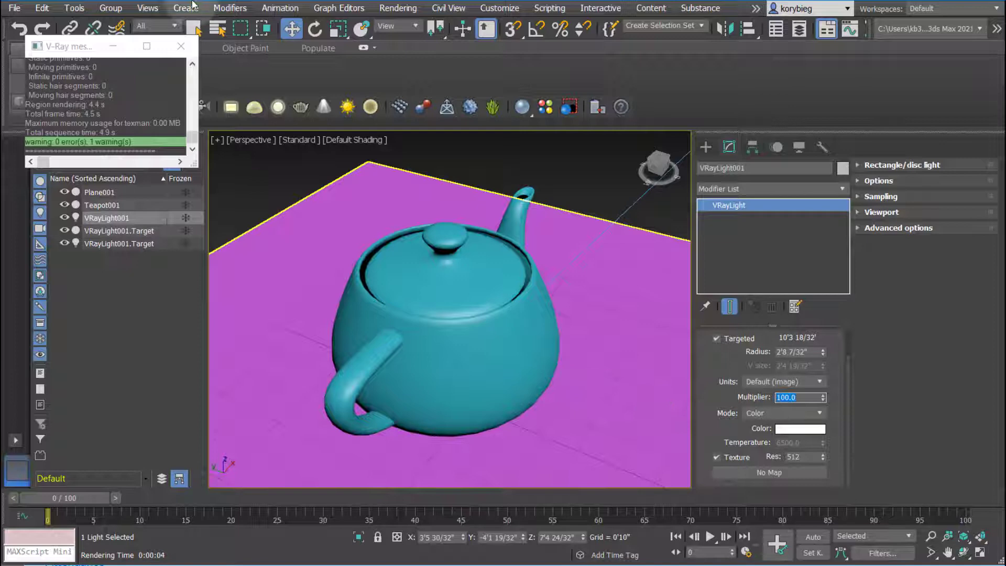
{"action": "left_click", "coordinate": [398, 8]}
{"action": "left_click", "coordinate": [482, 329]}
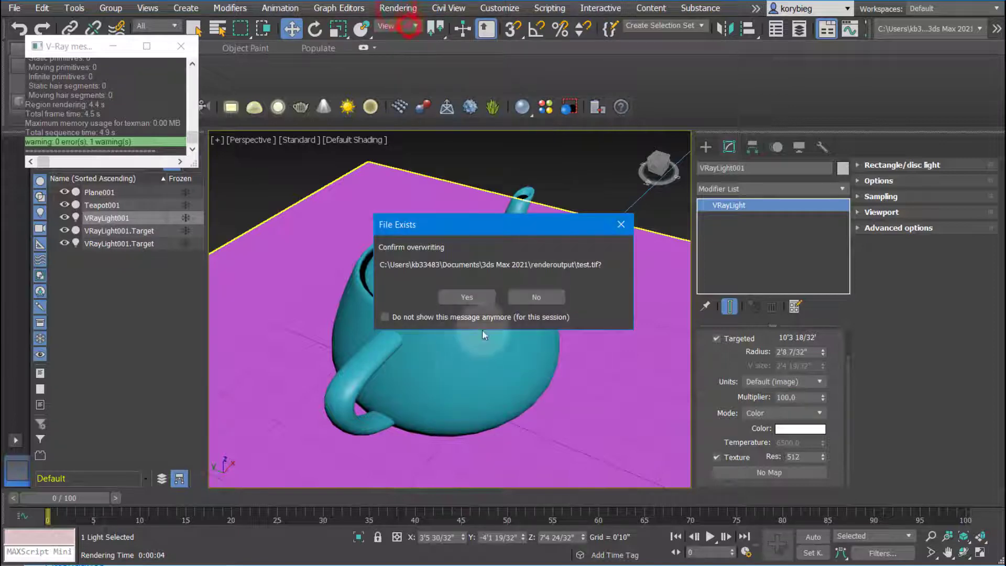
{"action": "left_click", "coordinate": [465, 297]}
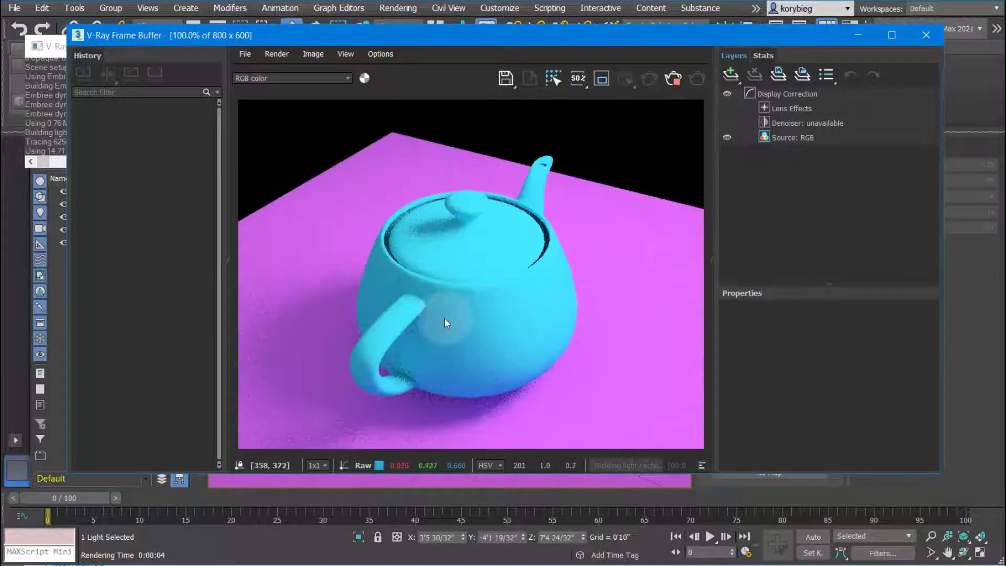
{"action": "left_click", "coordinate": [926, 35]}
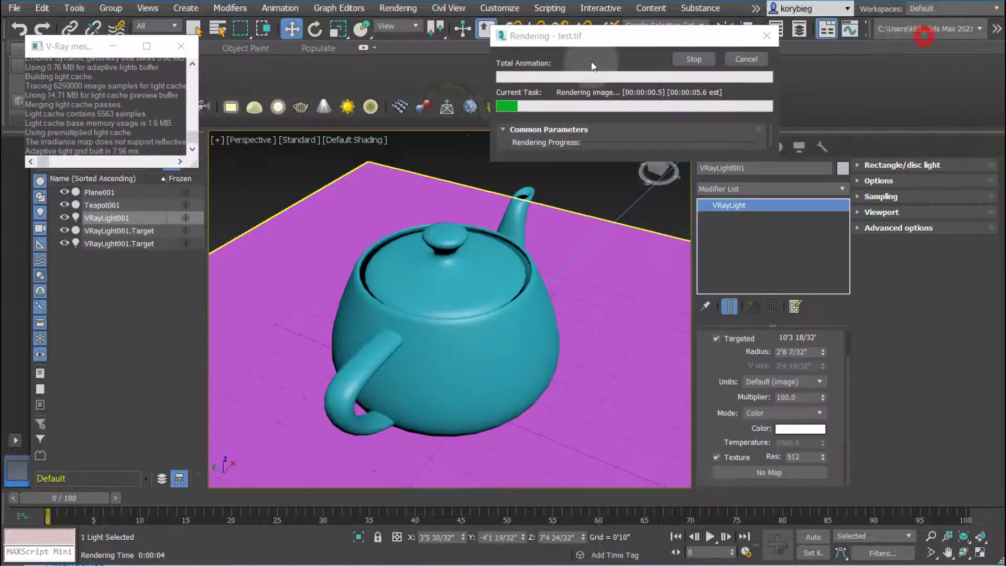
{"action": "left_click", "coordinate": [746, 59]}
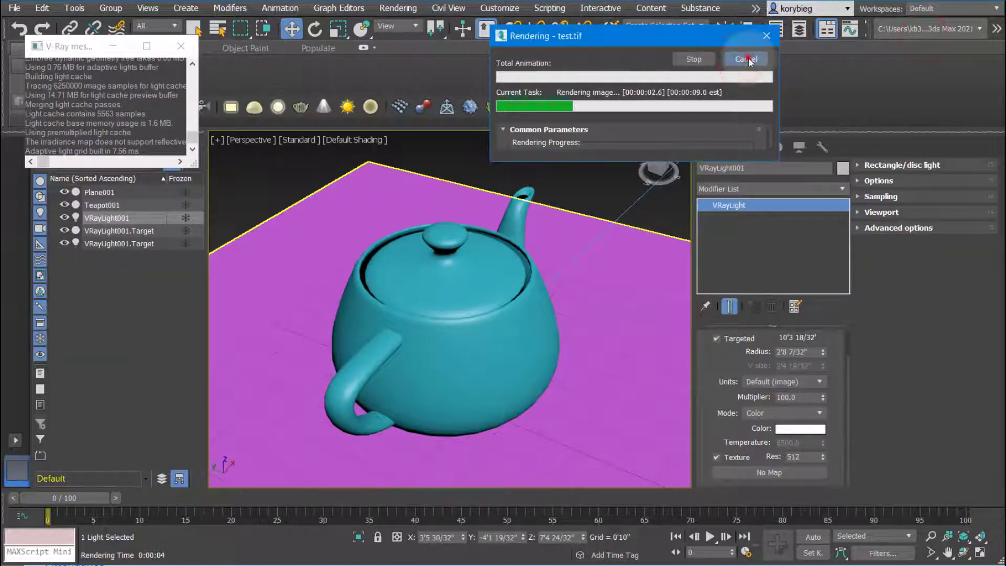
Step: Disable the GI environment and the reflection/refraction environment in the V-Ray render settings, and close Render Setup
{"action": "left_click", "coordinate": [398, 8]}
{"action": "left_click", "coordinate": [400, 76]}
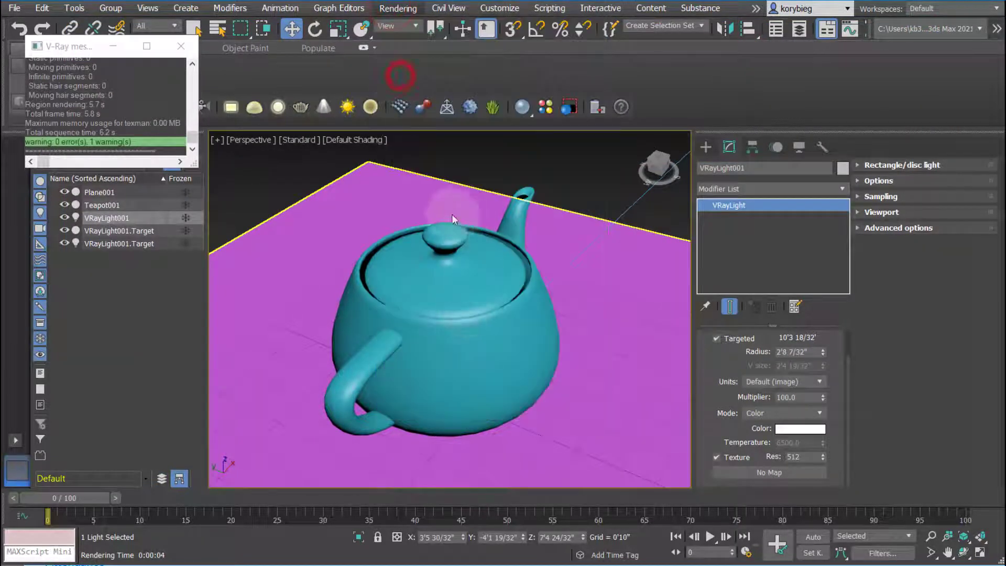
{"action": "left_click", "coordinate": [662, 143]}
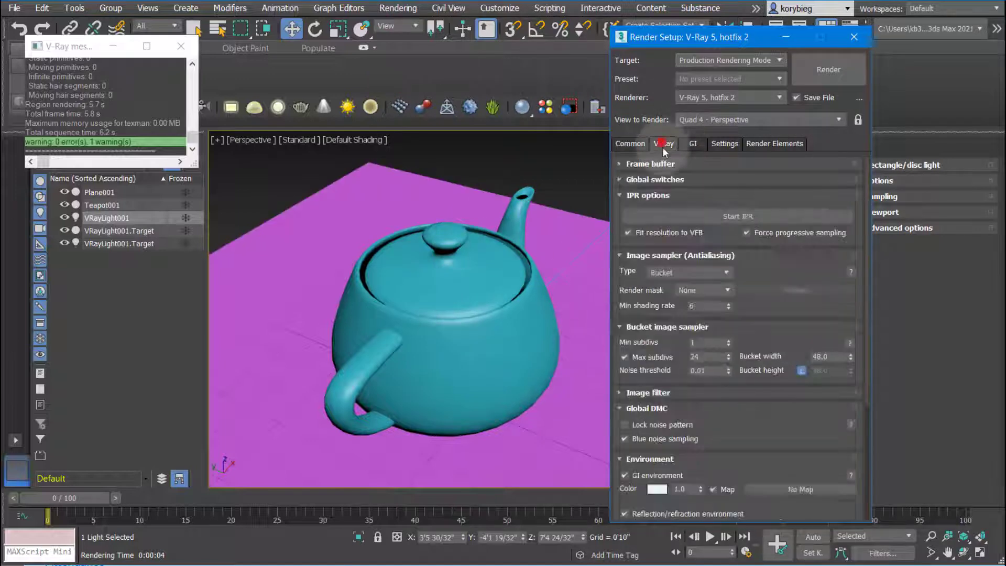
{"action": "scroll", "coordinate": [646, 413], "scroll_direction": "down", "scroll_amount": 4}
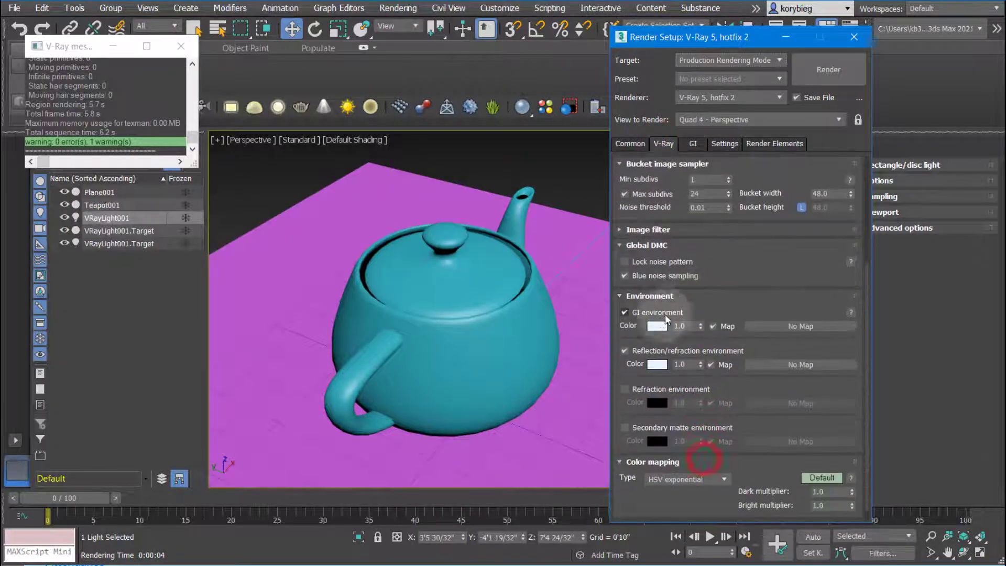
{"action": "left_click", "coordinate": [625, 314]}
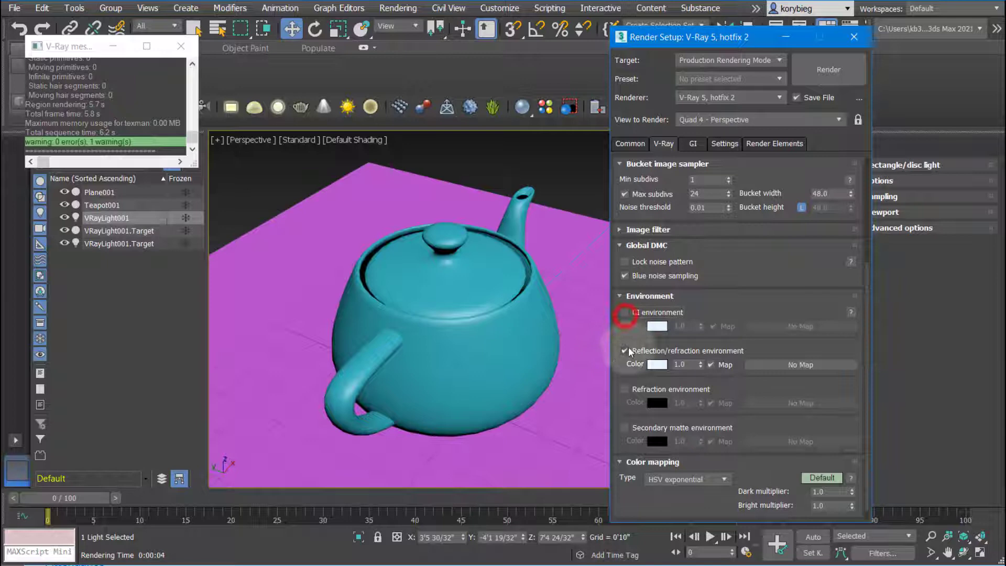
{"action": "left_click", "coordinate": [624, 351]}
{"action": "key", "text": "F10"}
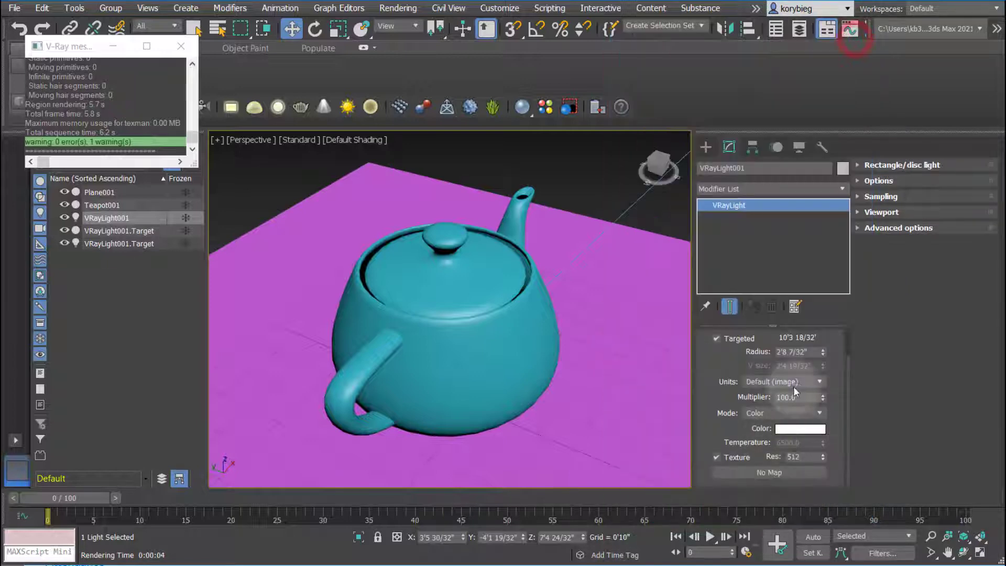
Step: Set the disc light's multiplier to 10 and test render over test.tif, closing the frame, the render progress and the V-Ray messages
{"action": "double_click", "coordinate": [799, 397]}
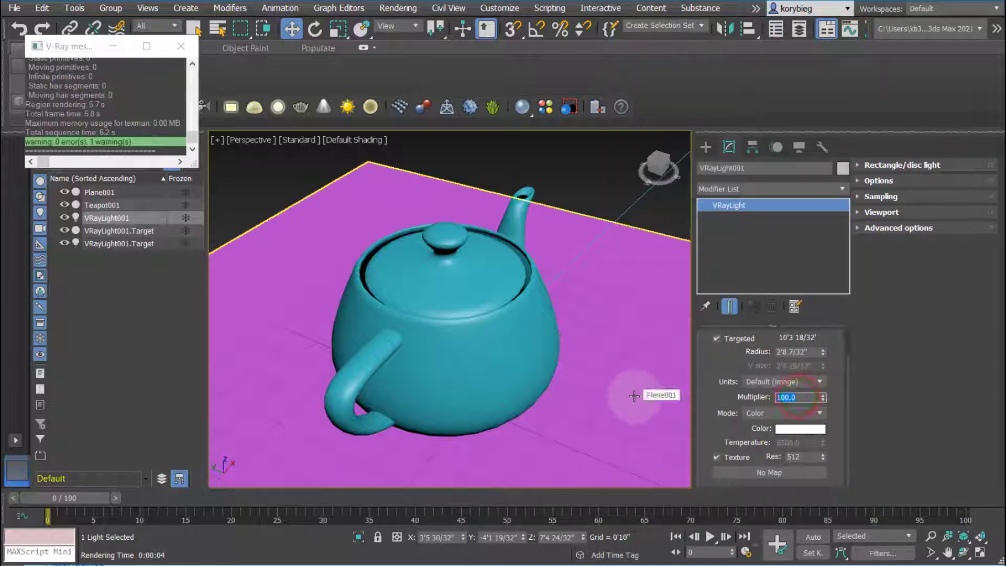
{"action": "left_click", "coordinate": [398, 8]}
{"action": "key", "text": "shift+q"}
{"action": "left_click", "coordinate": [472, 298]}
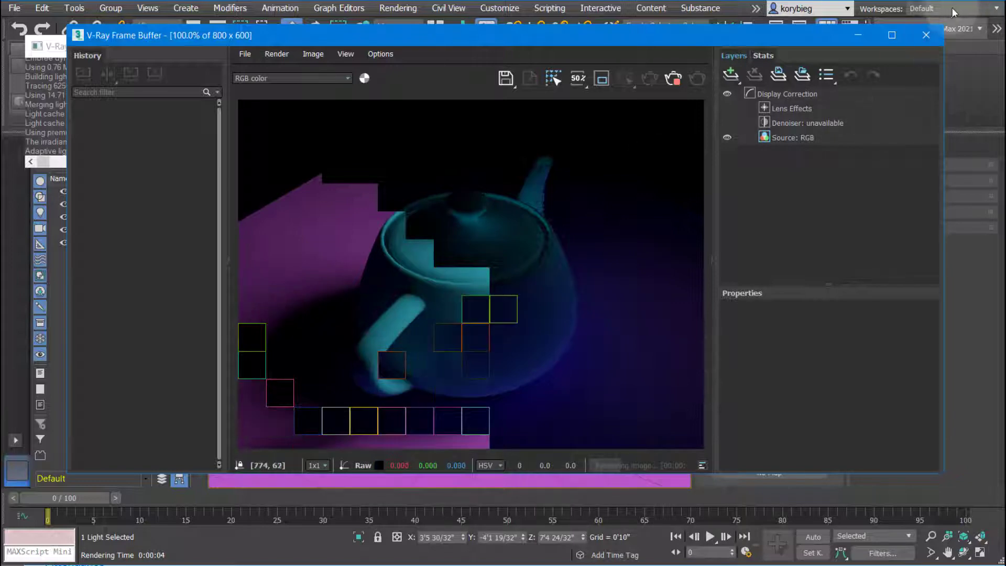
{"action": "left_click", "coordinate": [931, 32]}
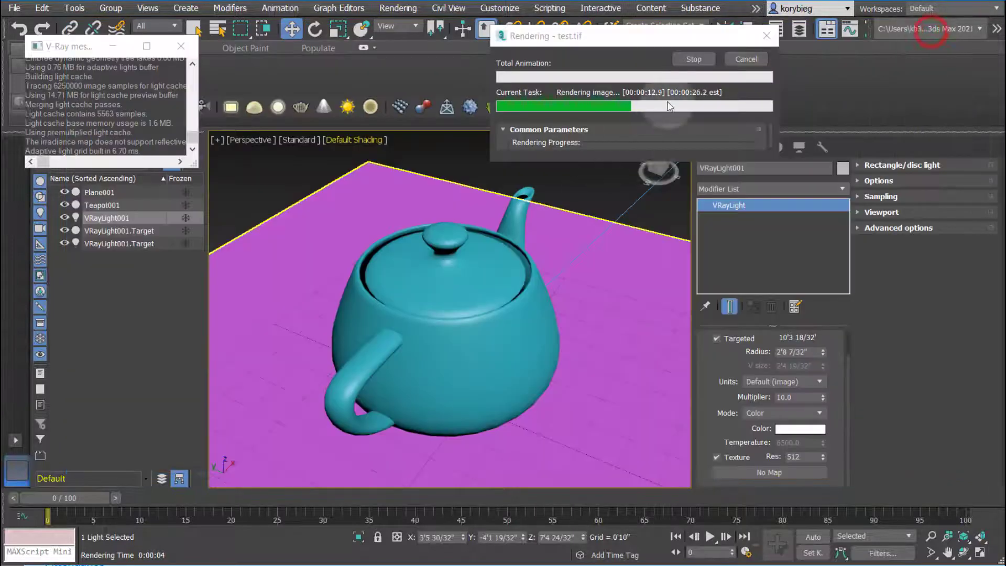
{"action": "left_click", "coordinate": [733, 56]}
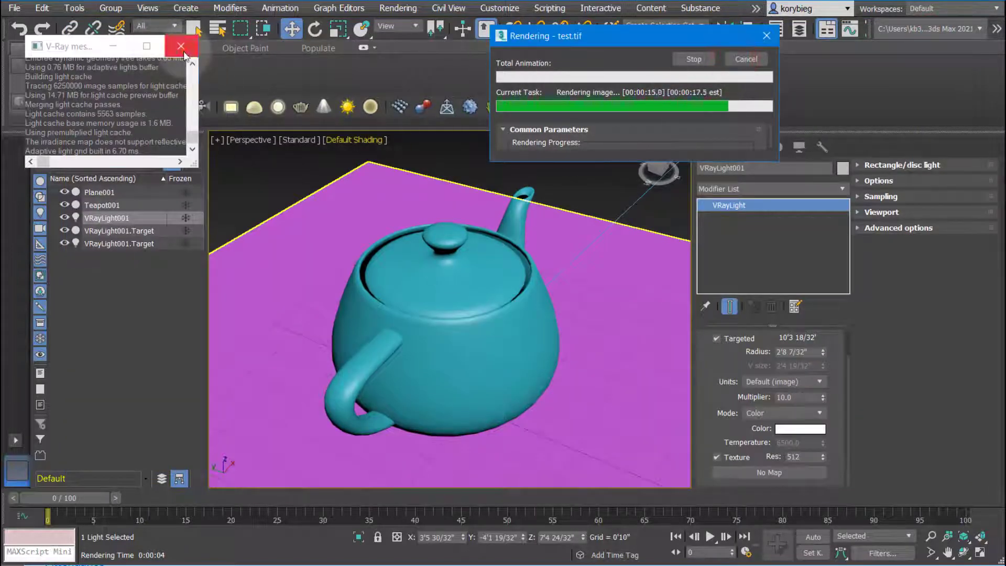
{"action": "left_click", "coordinate": [739, 59]}
{"action": "scroll", "coordinate": [451, 275], "scroll_direction": "down", "scroll_amount": 8}
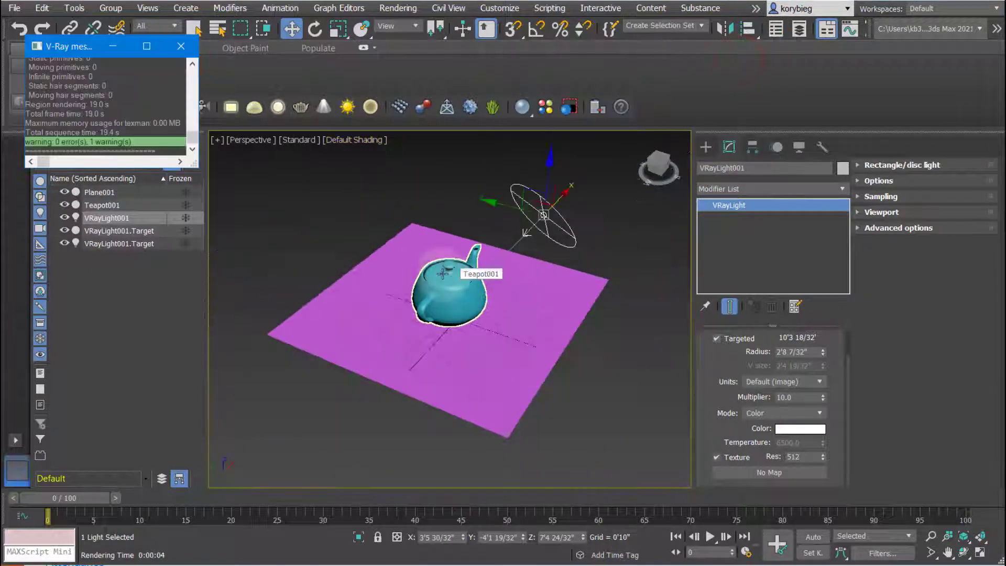
{"action": "left_click", "coordinate": [181, 46]}
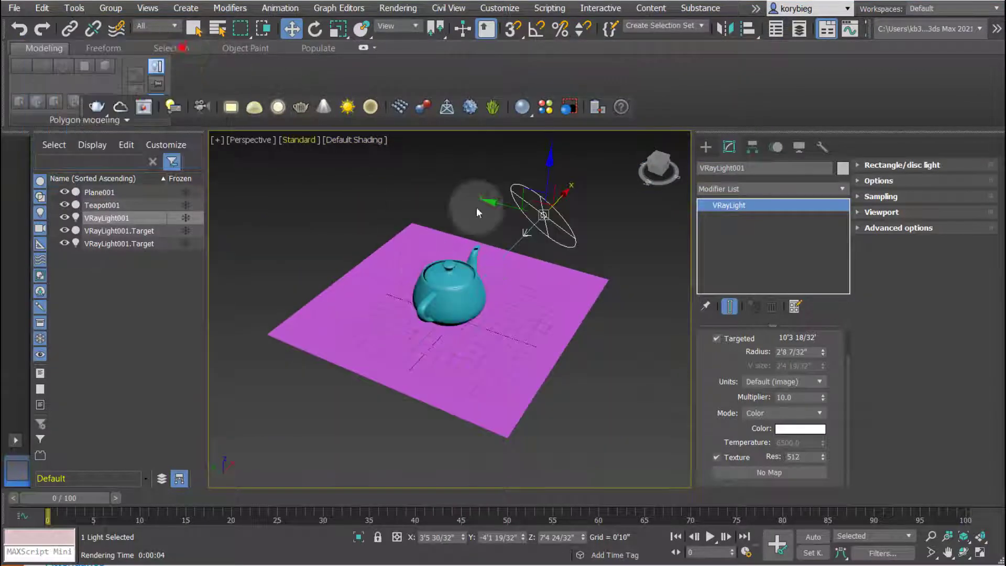
Step: Create a second V-Ray plane light on the ground plane beside the teapot in the perspective view
{"action": "left_click", "coordinate": [707, 148]}
{"action": "left_click", "coordinate": [739, 231]}
{"action": "left_click_drag", "start_coordinate": [385, 274], "coordinate": [403, 329]}
Step: Raise the new plane light to a height of about 6'6" and rotate it upright beside the teapot
{"action": "left_click", "coordinate": [292, 28]}
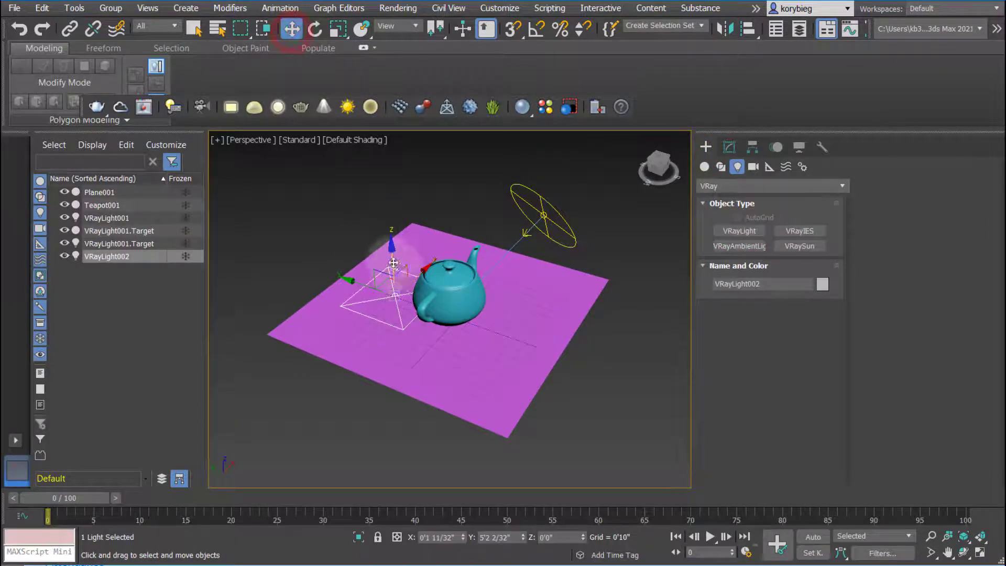
{"action": "left_click_drag", "start_coordinate": [394, 263], "coordinate": [358, 287]}
{"action": "left_click", "coordinate": [314, 29]}
{"action": "middle_click_drag", "start_coordinate": [357, 287], "coordinate": [503, 307], "text": "alt"}
{"action": "left_click", "coordinate": [291, 28]}
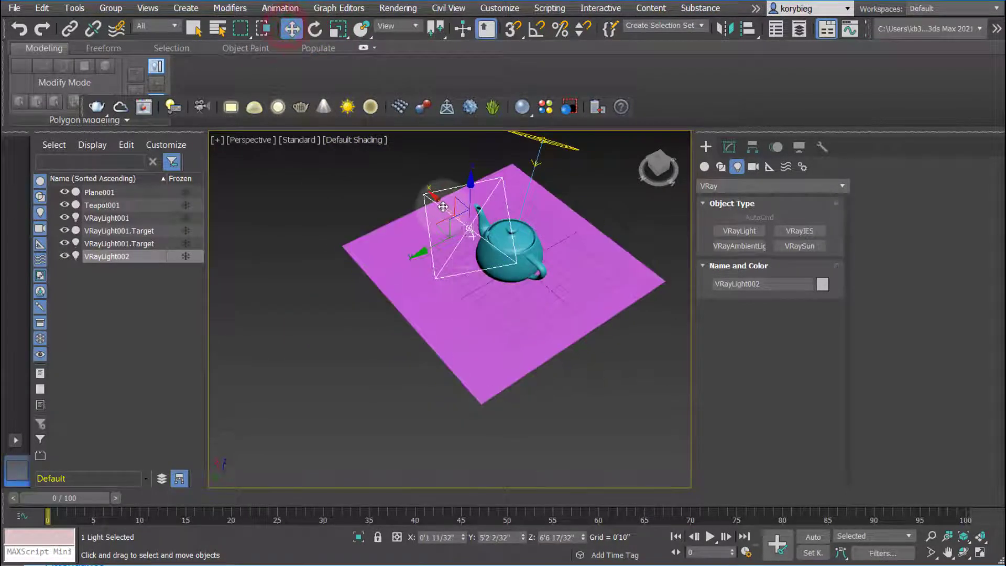
Step: Rotate the second plane light so that it tilts down toward the teapot
{"action": "left_click_drag", "start_coordinate": [443, 207], "coordinate": [442, 210]}
{"action": "middle_click_drag", "start_coordinate": [464, 320], "coordinate": [587, 356], "text": "alt"}
{"action": "left_click", "coordinate": [315, 29]}
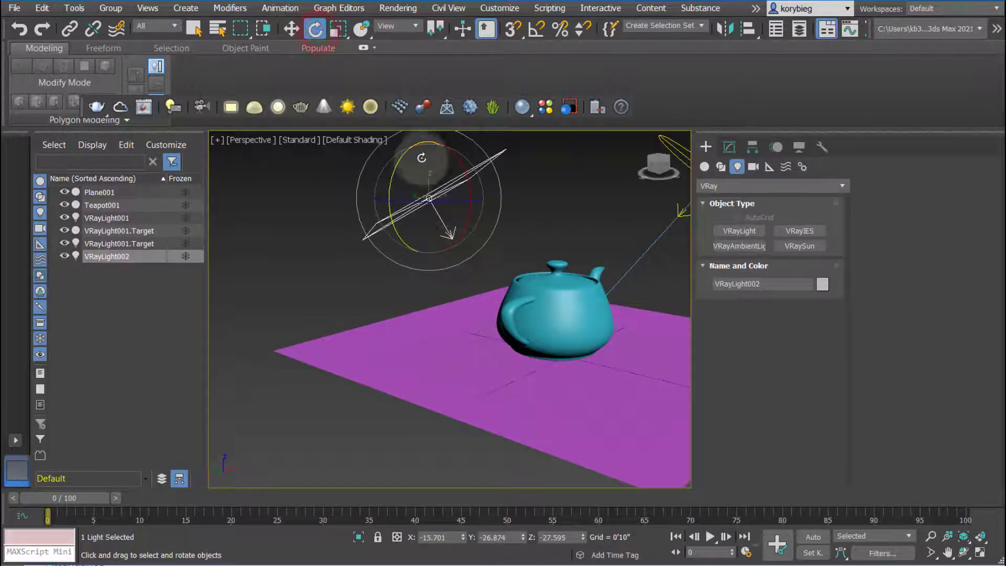
{"action": "left_click_drag", "start_coordinate": [465, 174], "coordinate": [462, 171]}
Step: Set the second plane light's multiplier to 5 and the disc light's multiplier to 30
{"action": "left_click", "coordinate": [729, 147]}
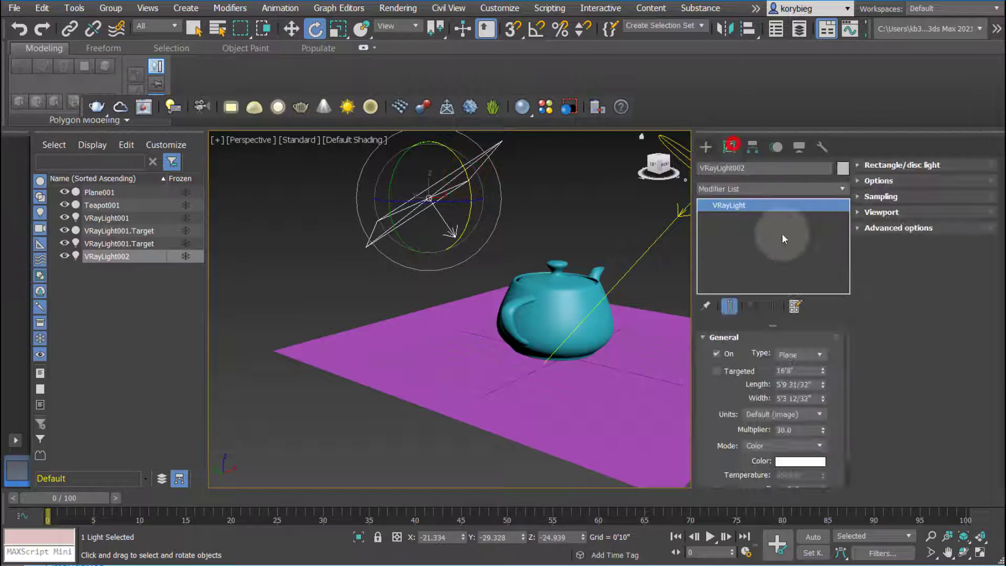
{"action": "double_click", "coordinate": [796, 430]}
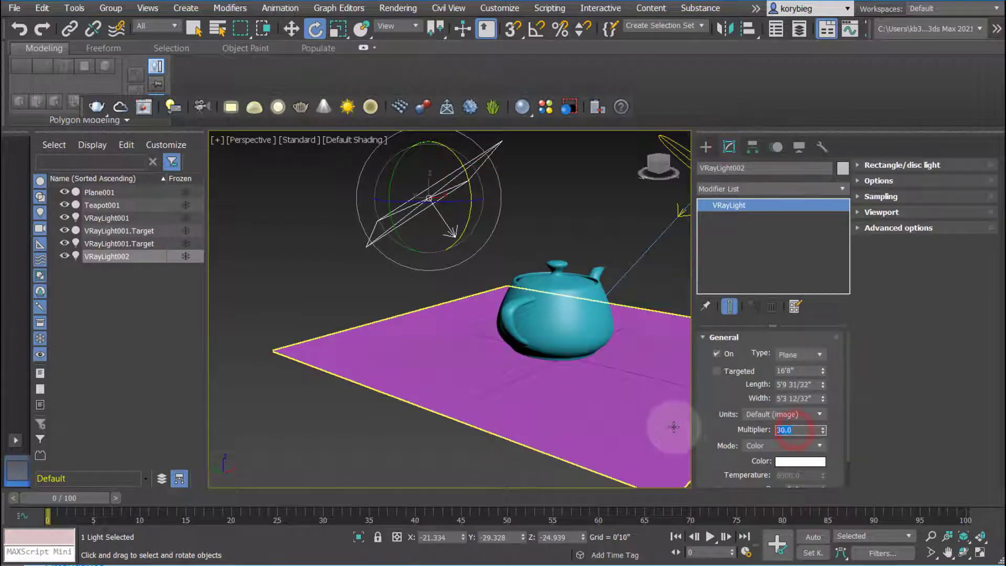
{"action": "middle_click_drag", "start_coordinate": [597, 290], "coordinate": [689, 207], "text": "alt"}
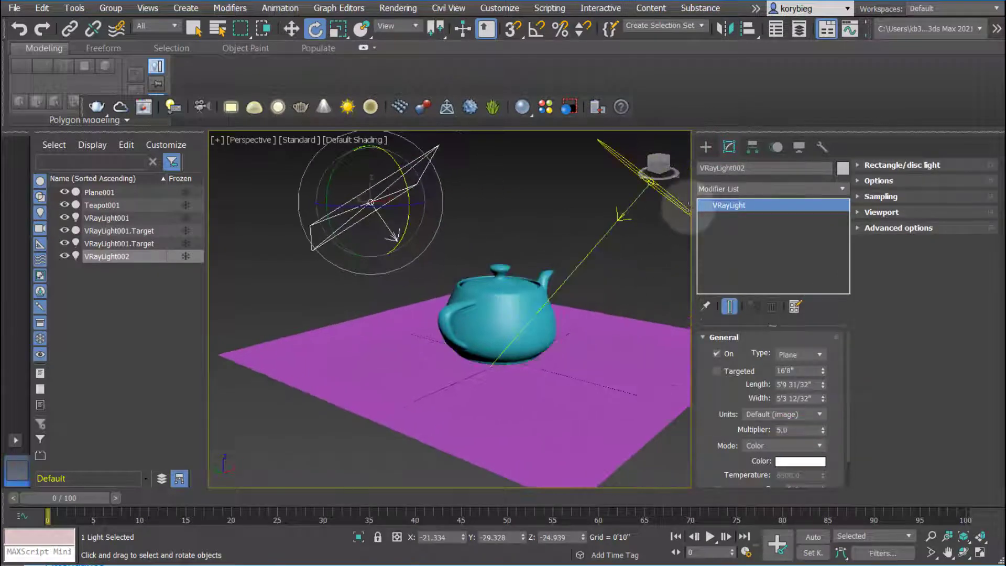
{"action": "left_click", "coordinate": [631, 202]}
{"action": "left_click", "coordinate": [632, 202]}
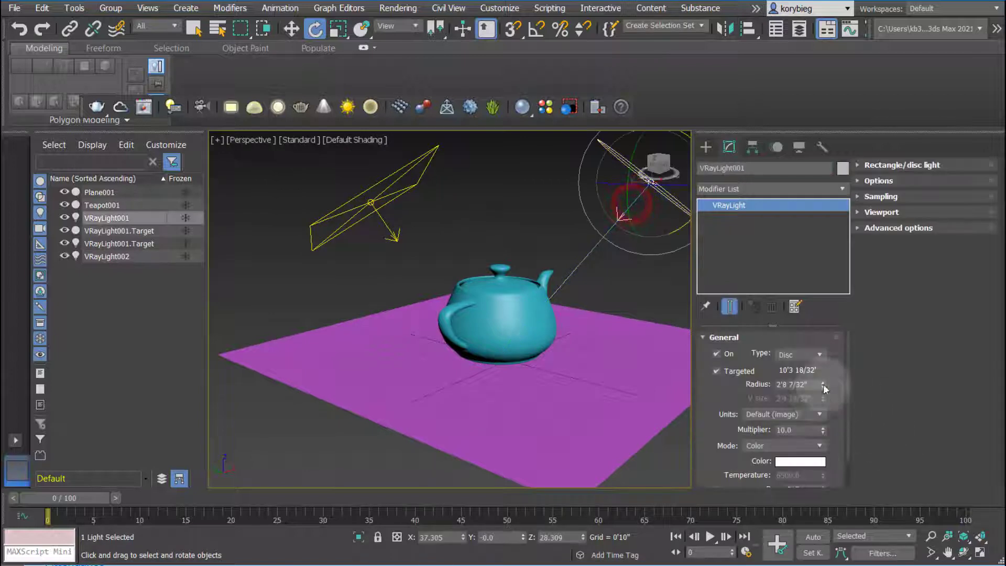
{"action": "double_click", "coordinate": [789, 429]}
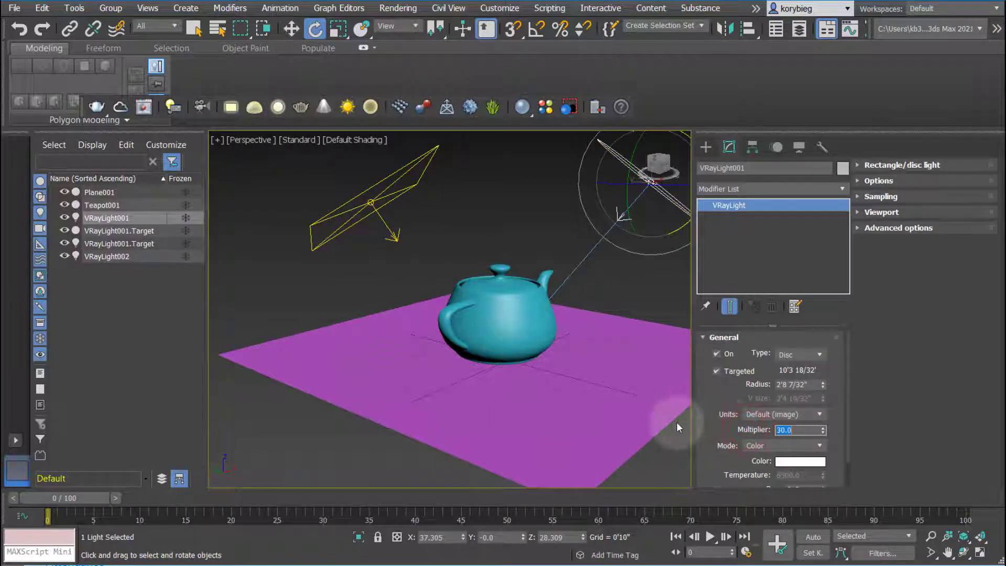
Step: Test render a closer perspective view of the teapot, overwriting test.tif, and close the frame buffer
{"action": "middle_click_drag", "start_coordinate": [416, 407], "coordinate": [461, 416], "text": "alt"}
{"action": "scroll", "coordinate": [505, 291], "scroll_direction": "up", "scroll_amount": 3}
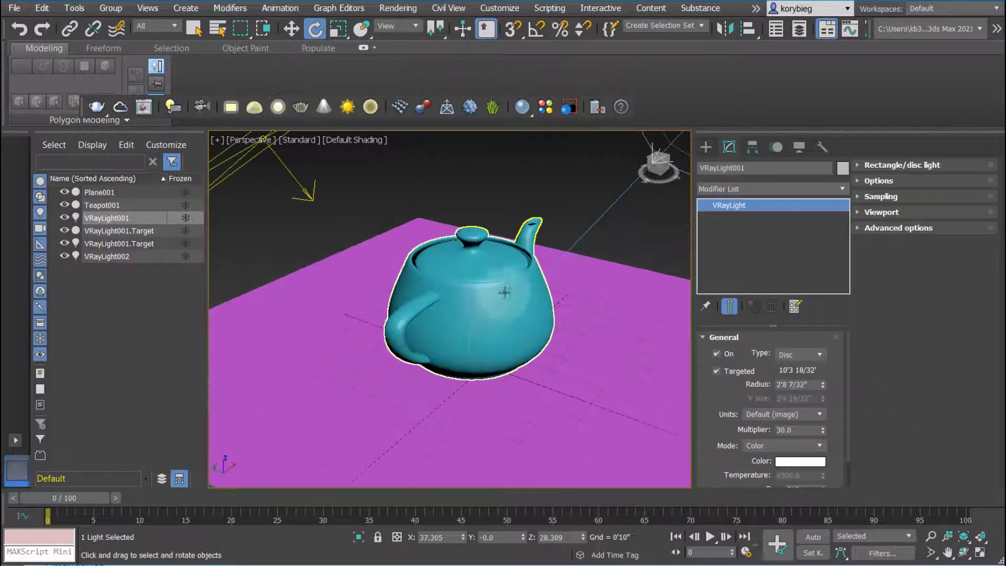
{"action": "scroll", "coordinate": [505, 291], "scroll_direction": "down", "scroll_amount": 3}
{"action": "left_click", "coordinate": [398, 8]}
{"action": "left_click", "coordinate": [502, 389]}
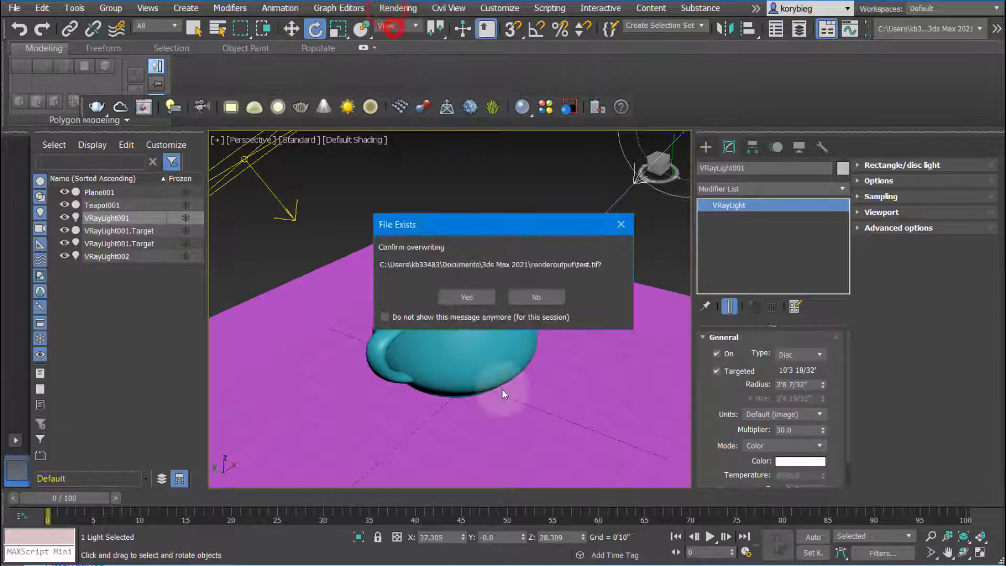
{"action": "left_click", "coordinate": [466, 296]}
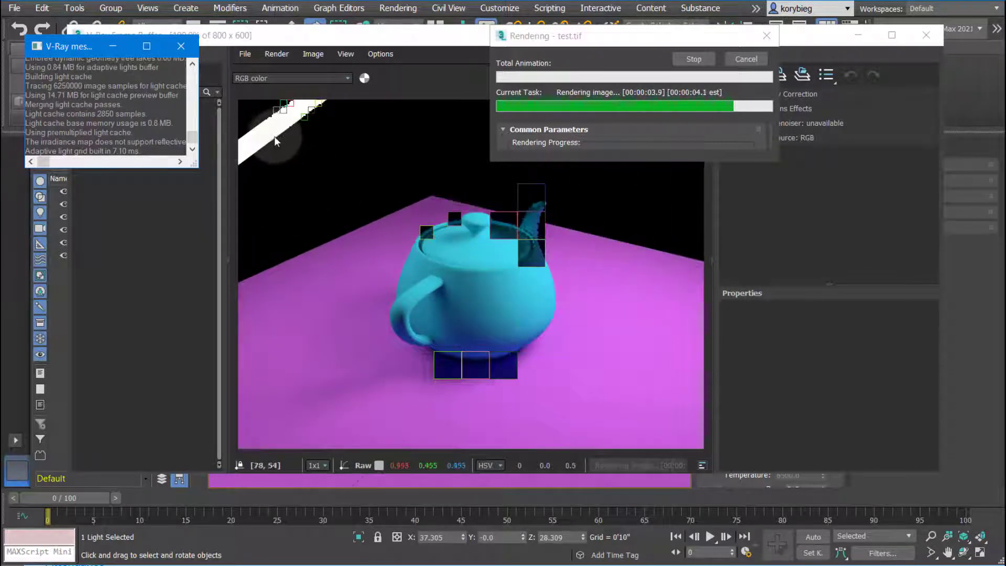
{"action": "left_click", "coordinate": [926, 39]}
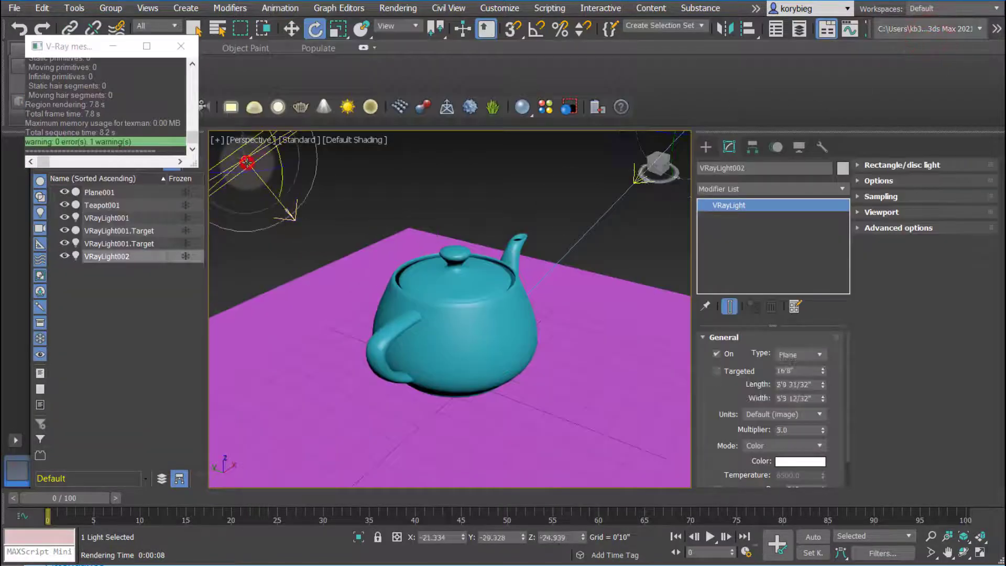
Step: Turn on the Invisible option for both the plane light and the disc light
{"action": "scroll", "coordinate": [719, 406], "scroll_direction": "down", "scroll_amount": 2}
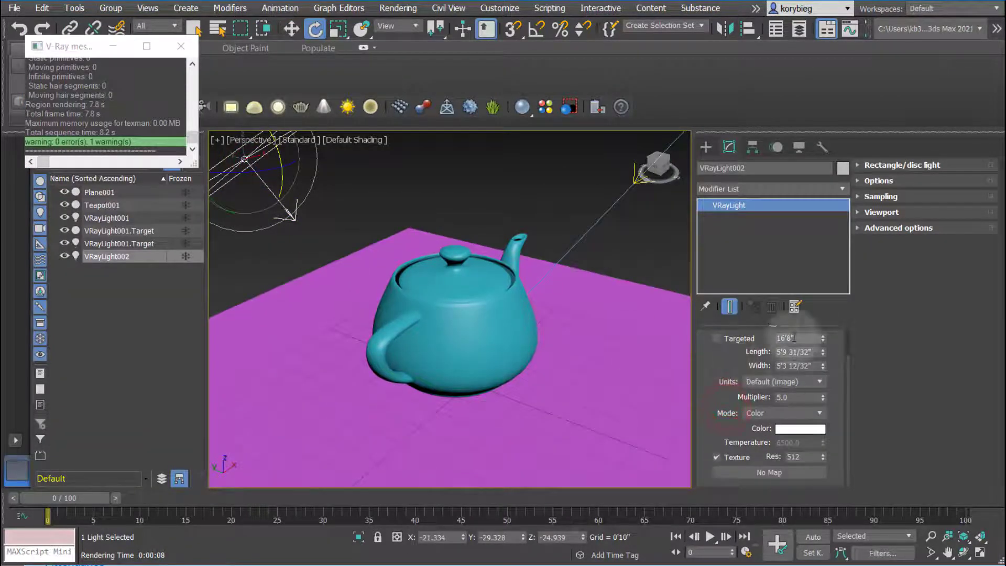
{"action": "left_click", "coordinate": [868, 181]}
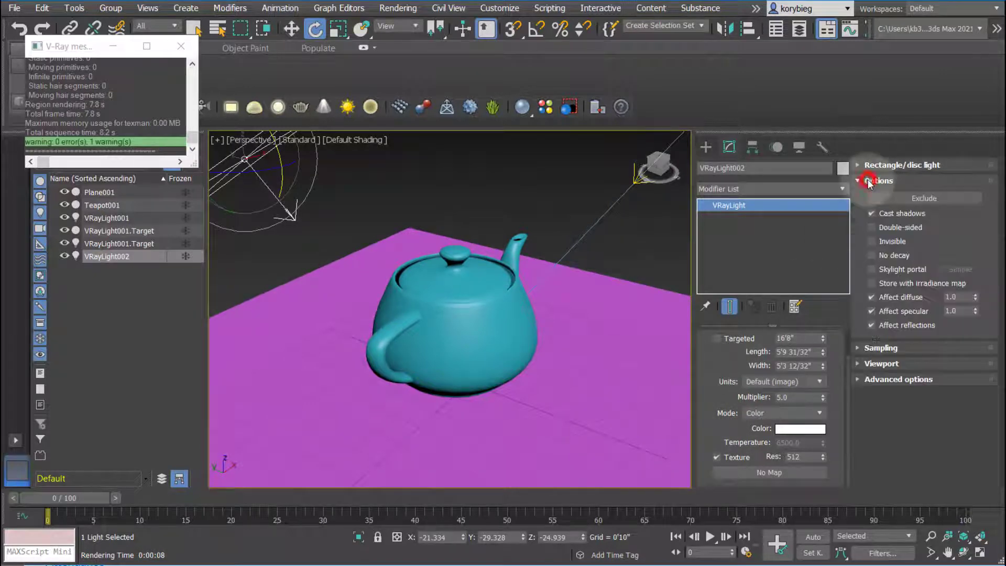
{"action": "left_click", "coordinate": [872, 241]}
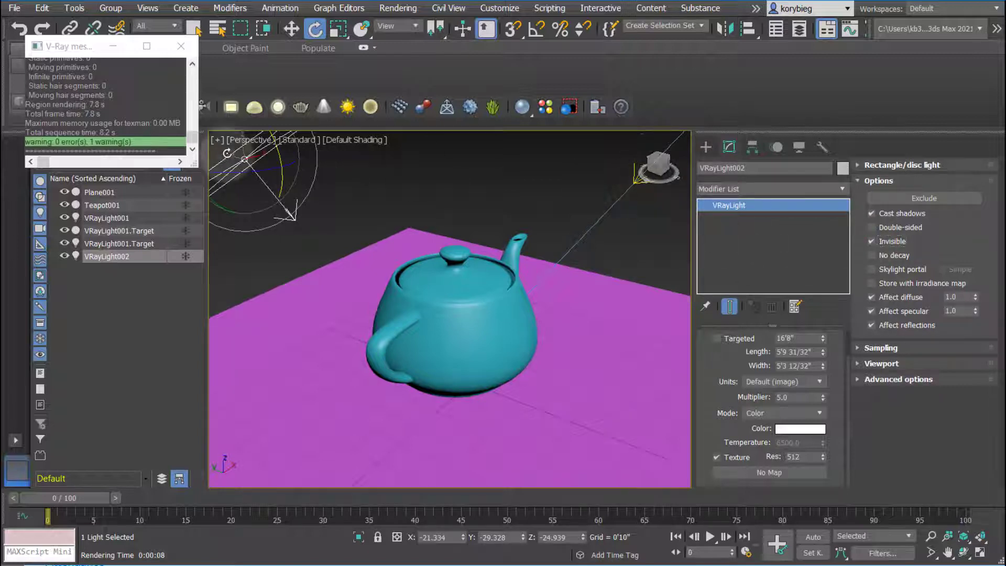
{"action": "left_click", "coordinate": [636, 185]}
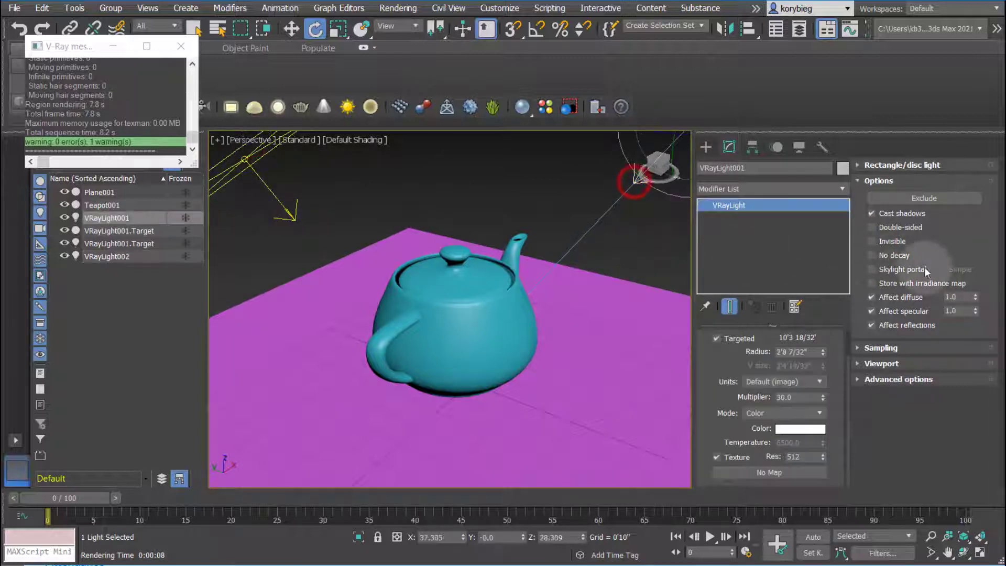
{"action": "left_click", "coordinate": [872, 241]}
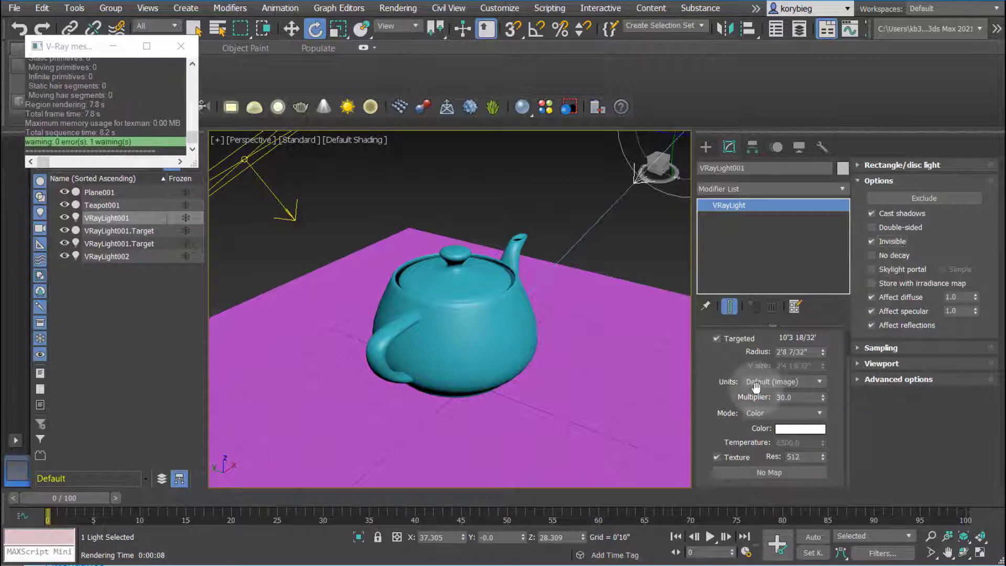
{"action": "left_click", "coordinate": [711, 403]}
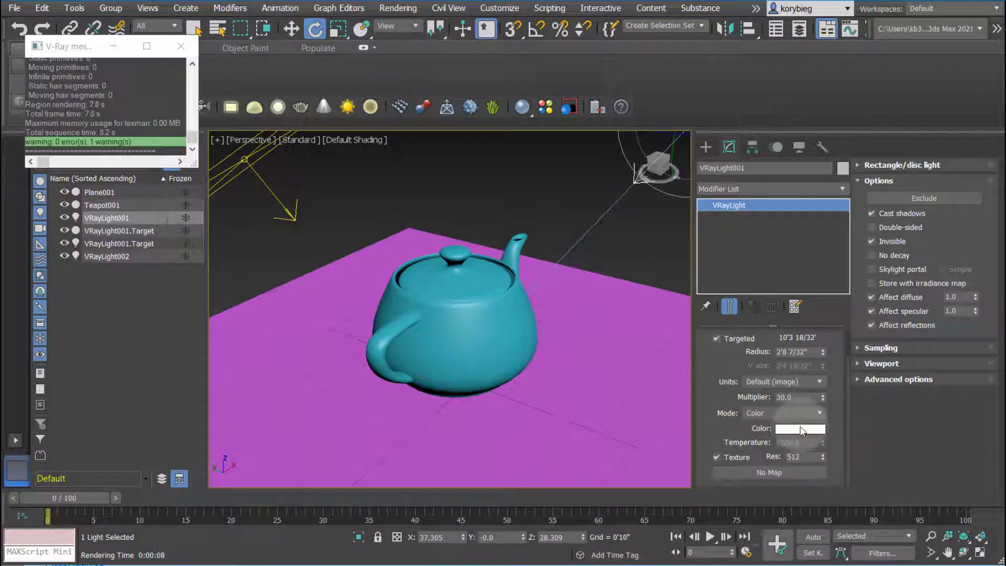
Step: Change the plane light's colour to a teal of about RGB 36, 139, 154
{"action": "left_click", "coordinate": [259, 174]}
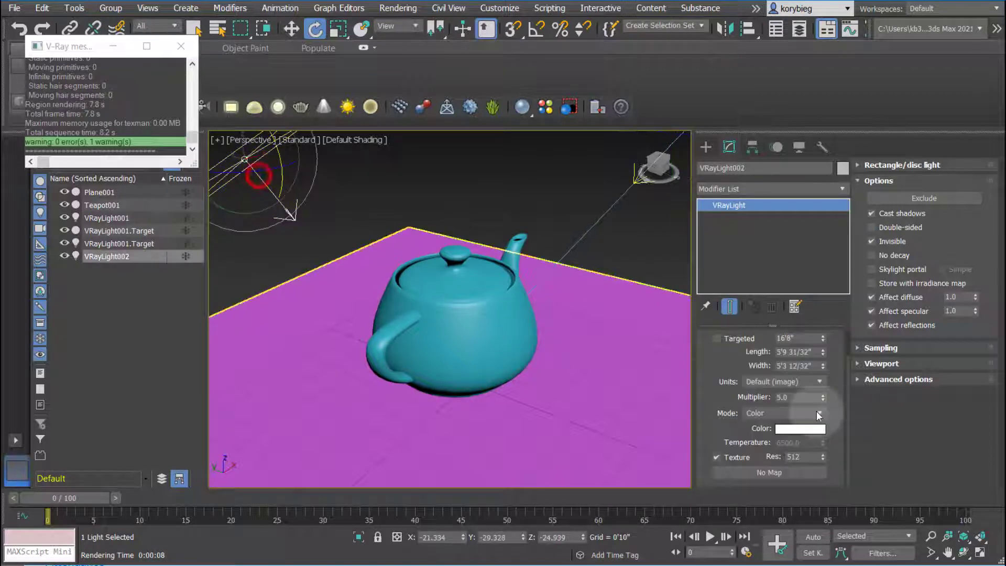
{"action": "left_click", "coordinate": [801, 429]}
{"action": "left_click", "coordinate": [267, 126]}
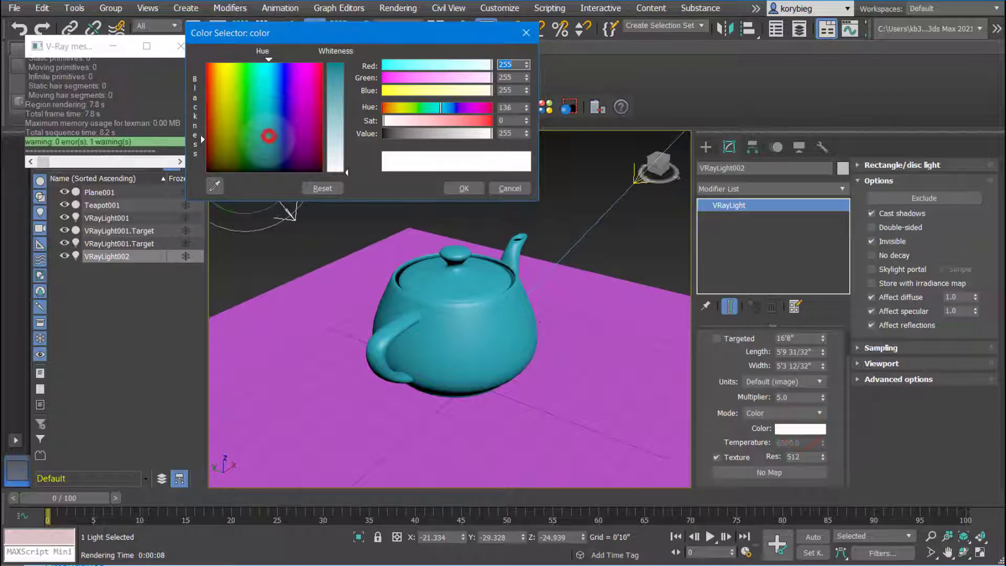
{"action": "left_click_drag", "start_coordinate": [346, 168], "coordinate": [346, 113]}
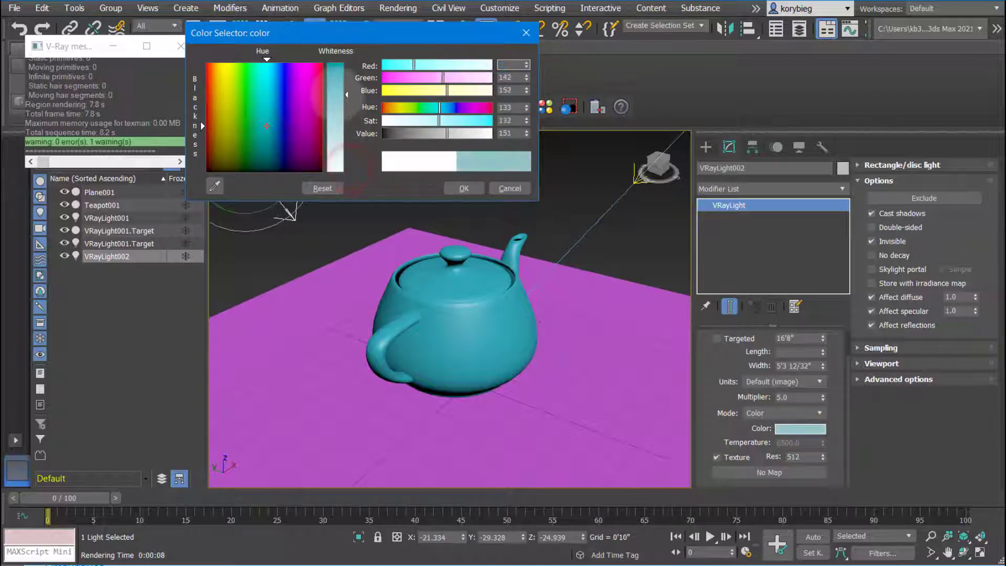
{"action": "left_click_drag", "start_coordinate": [420, 120], "coordinate": [455, 120]}
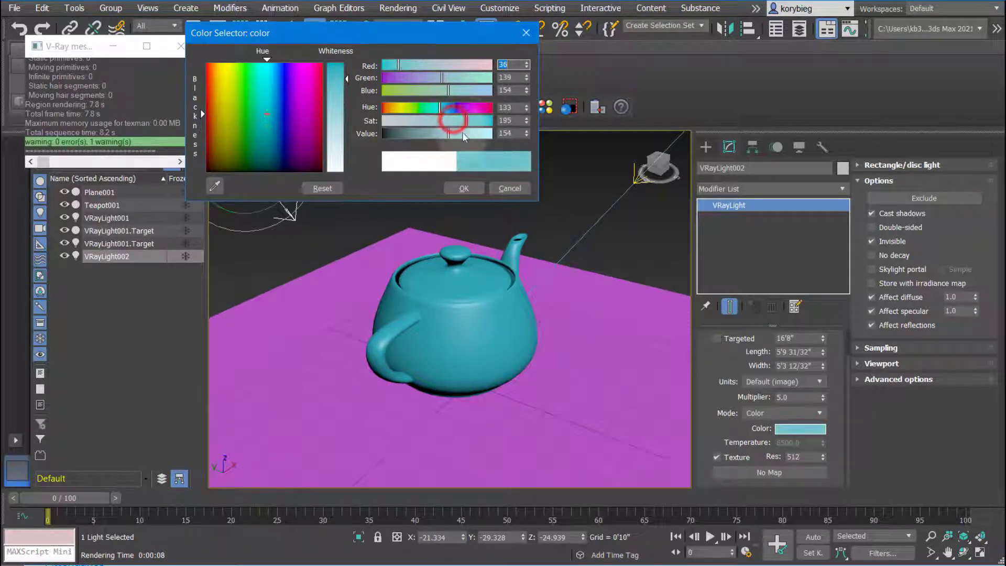
{"action": "left_click", "coordinate": [464, 188]}
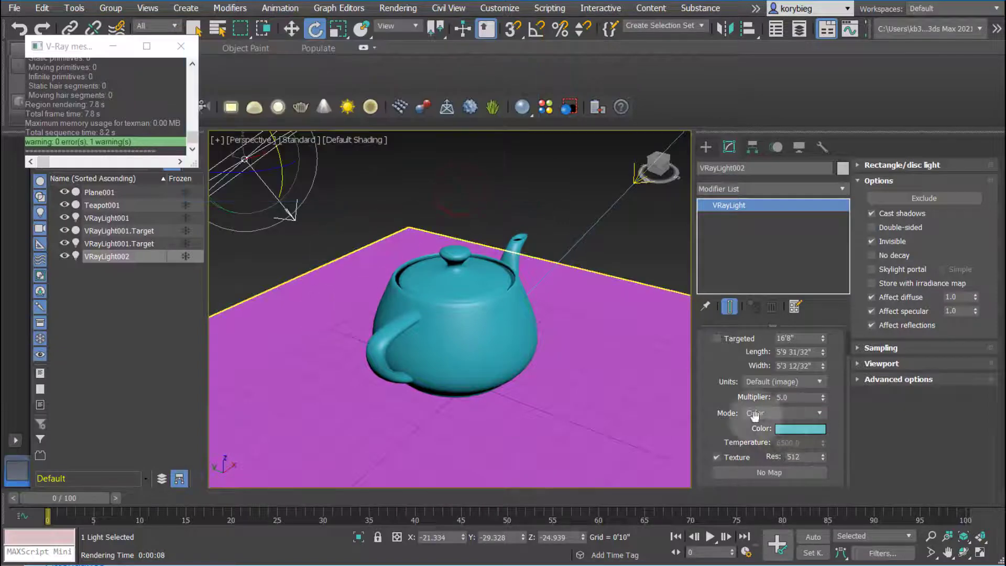
Step: Test render the scene with the tinted plane light, overwriting test.tif, and close the frame buffer
{"action": "left_click", "coordinate": [396, 9]}
{"action": "left_click", "coordinate": [397, 28]}
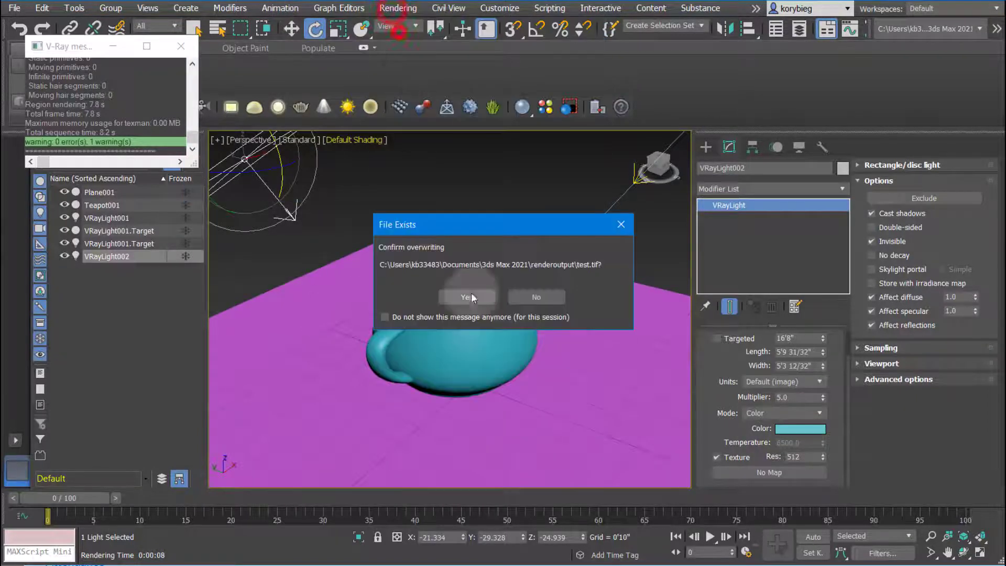
{"action": "left_click", "coordinate": [486, 301]}
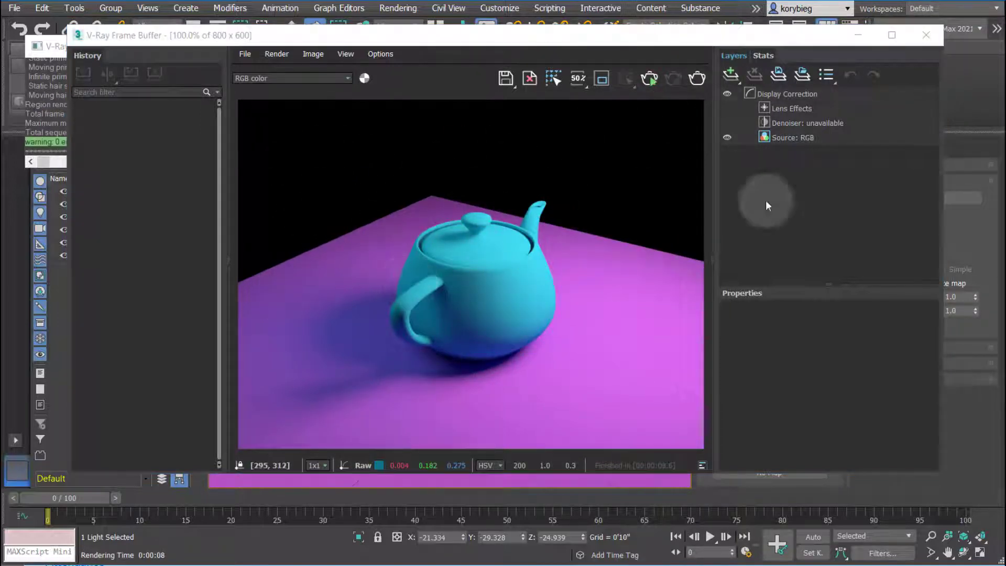
{"action": "left_click", "coordinate": [926, 35]}
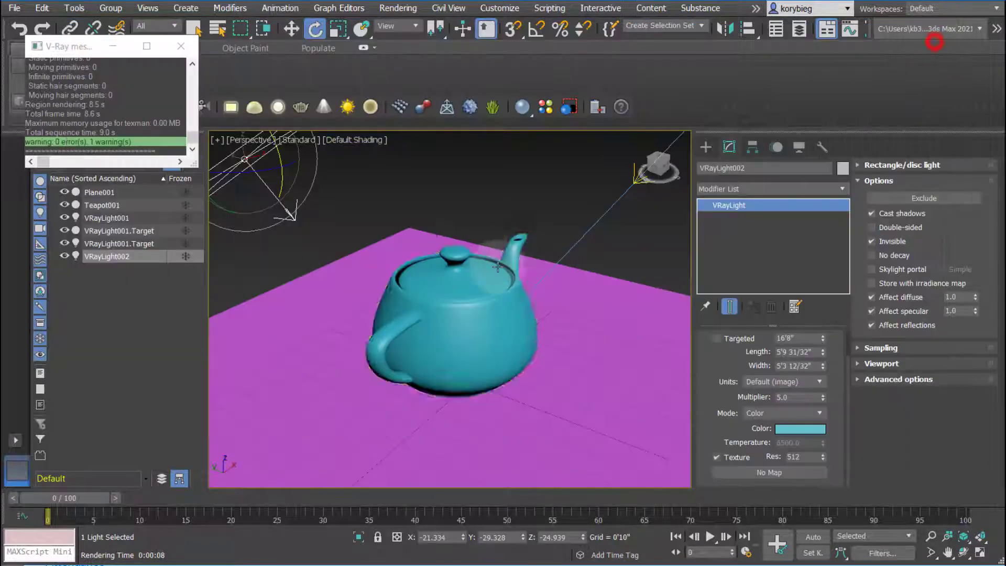
Step: Create a targeted VRayIES light beside the teapot and raise it to a height of about 6'6"
{"action": "left_click", "coordinate": [705, 146]}
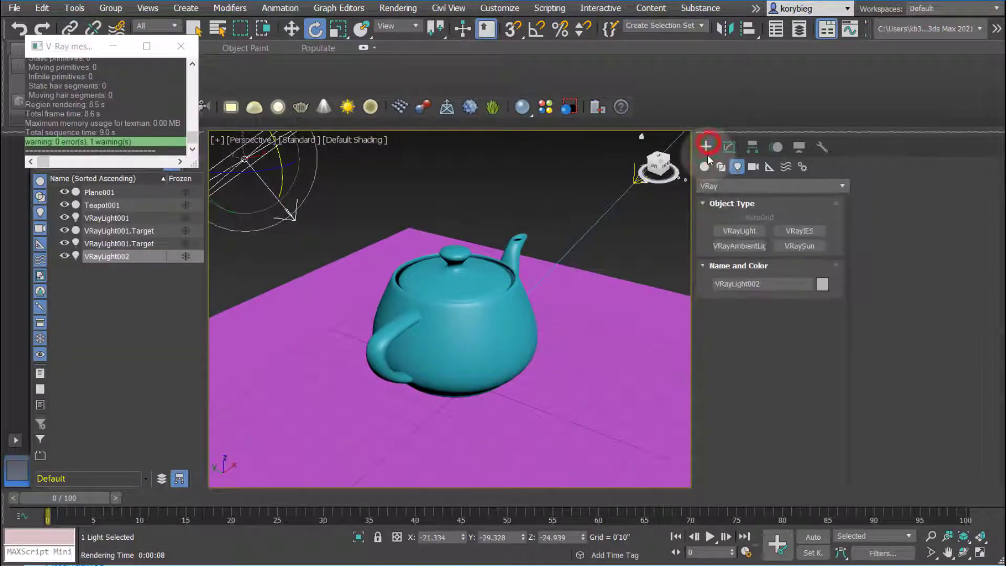
{"action": "left_click", "coordinate": [738, 168]}
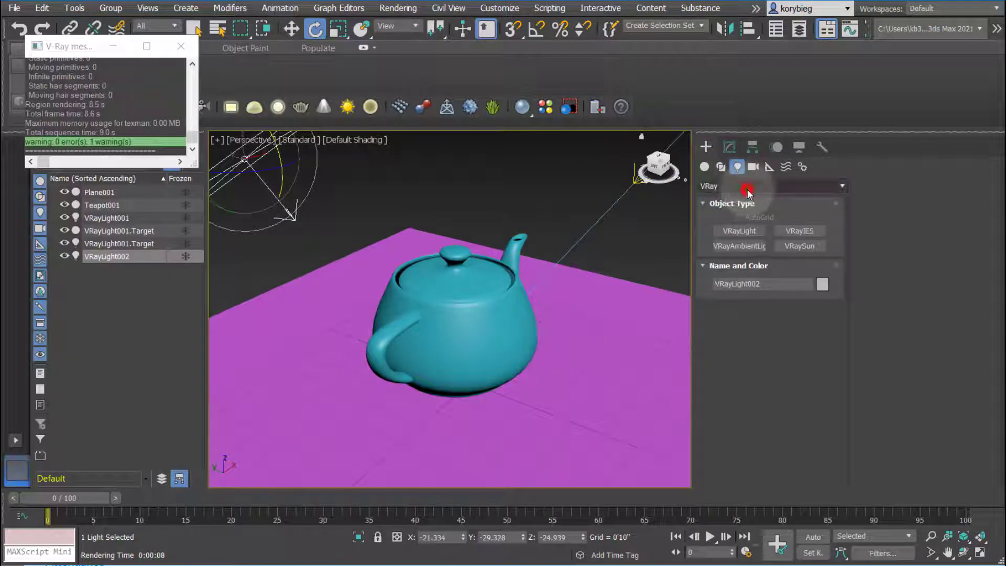
{"action": "left_click", "coordinate": [806, 231]}
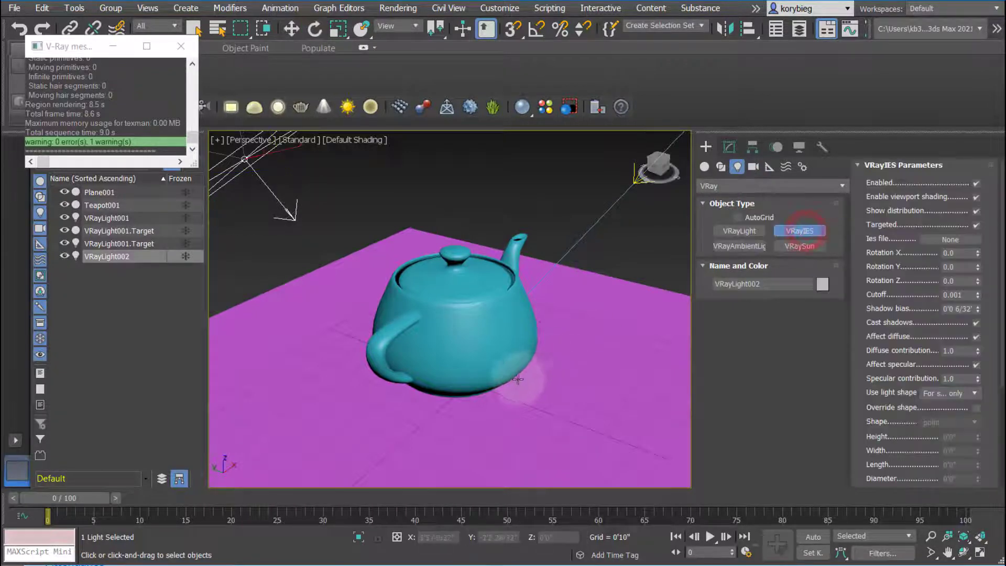
{"action": "left_click_drag", "start_coordinate": [548, 394], "coordinate": [469, 364]}
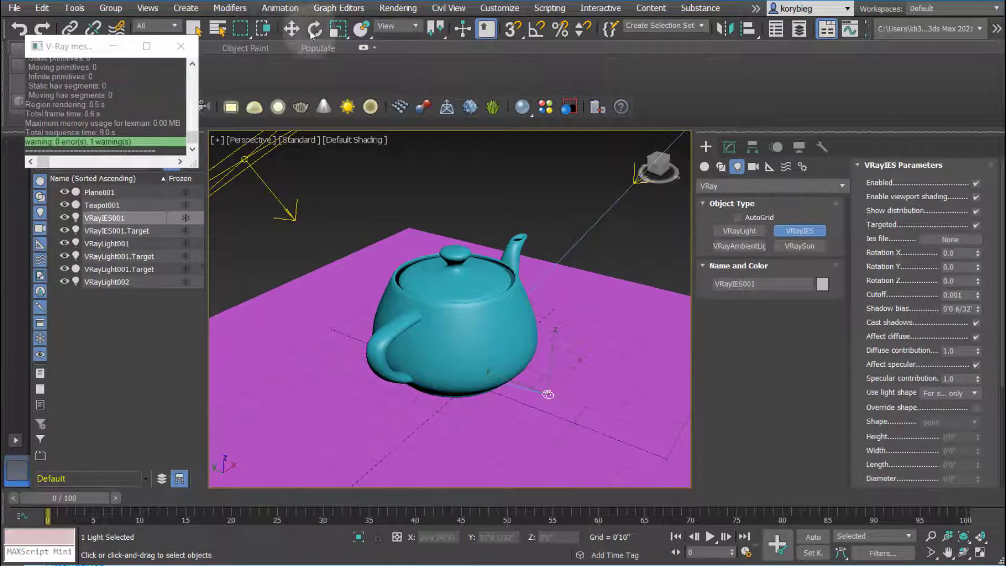
{"action": "left_click", "coordinate": [291, 29]}
{"action": "left_click_drag", "start_coordinate": [553, 360], "coordinate": [570, 172]}
{"action": "left_click", "coordinate": [570, 212]}
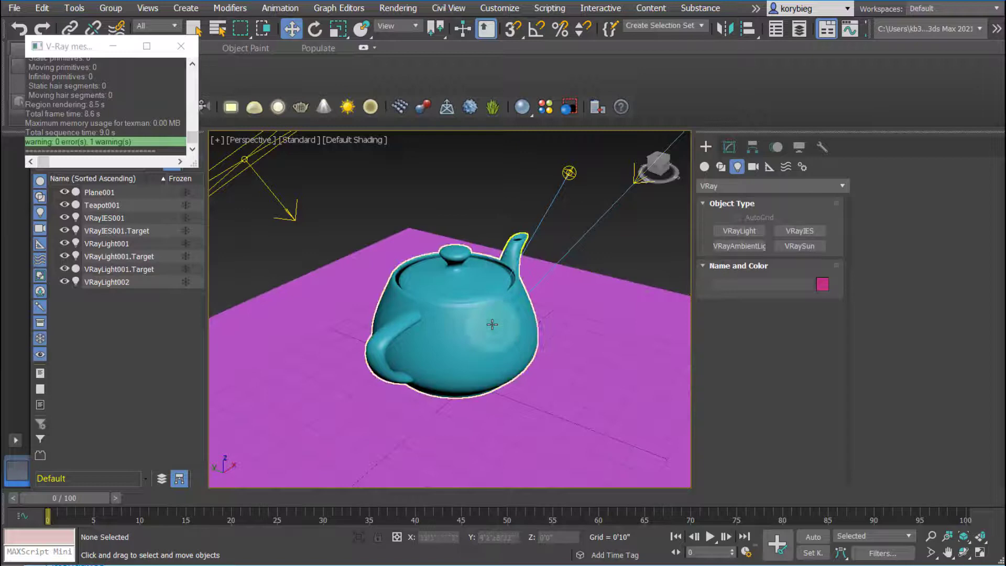
Step: Reselect the VRayIES light, display its parameters, and delete the light from the scene
{"action": "left_click", "coordinate": [544, 188]}
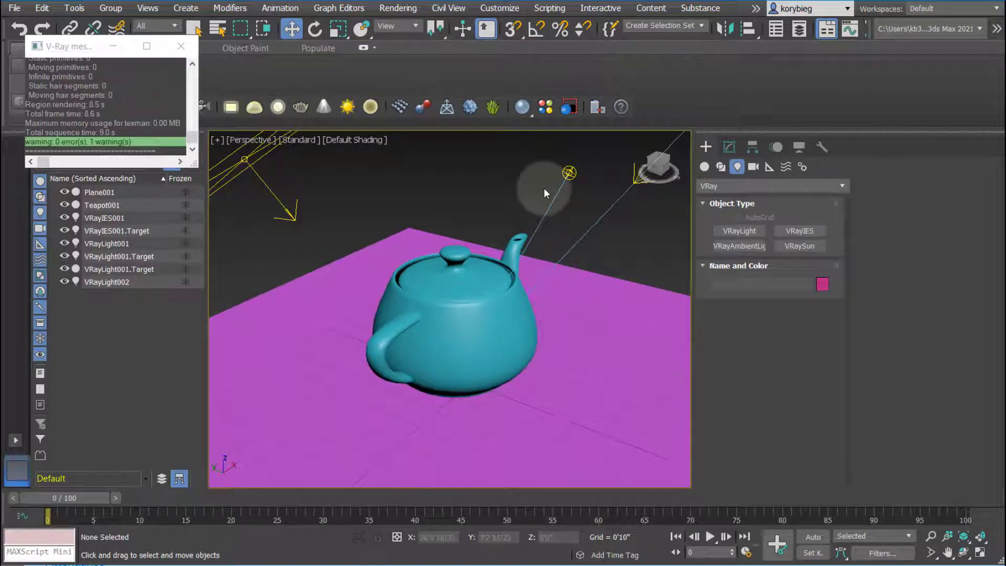
{"action": "left_click", "coordinate": [571, 173]}
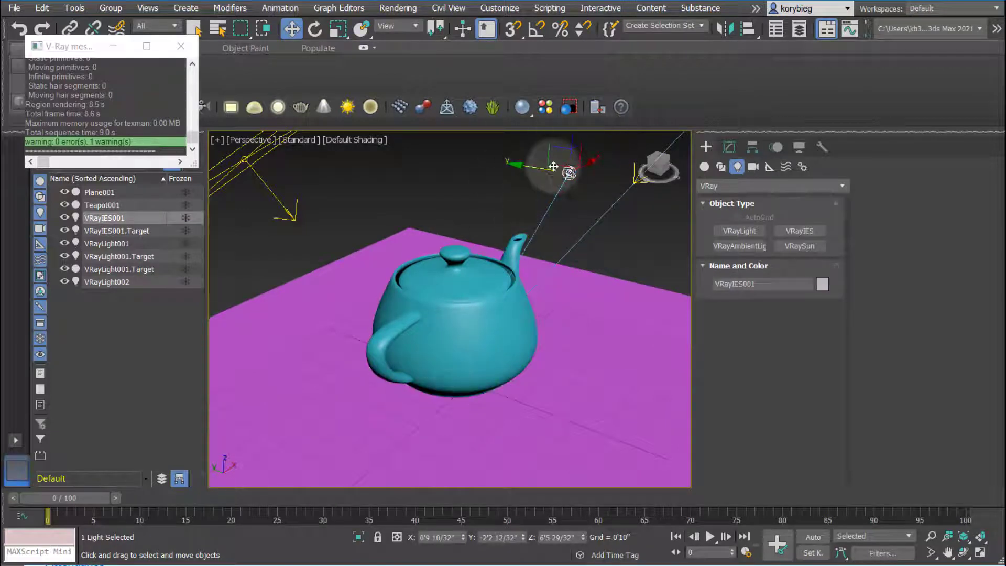
{"action": "left_click", "coordinate": [580, 185]}
{"action": "left_click", "coordinate": [581, 175]}
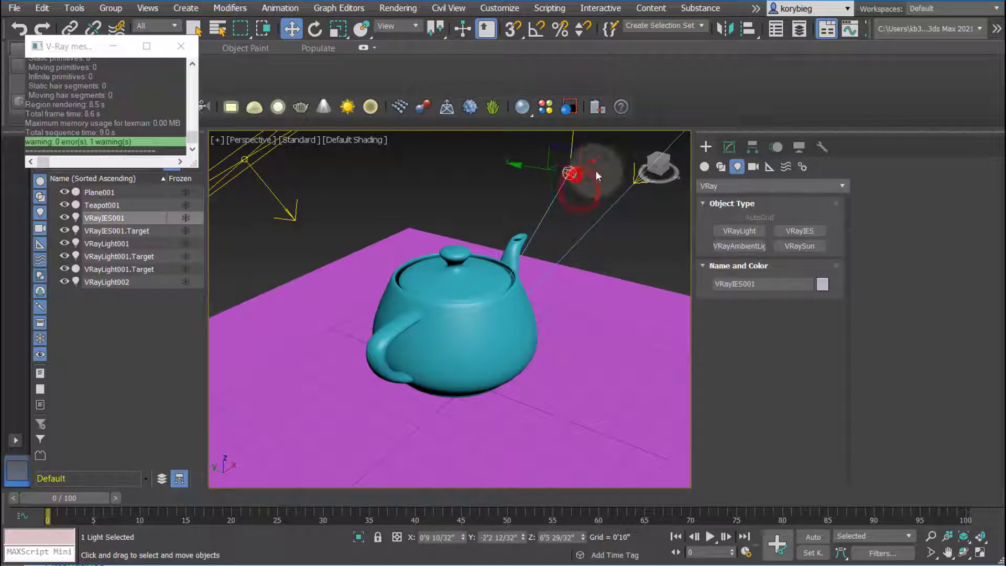
{"action": "left_click", "coordinate": [732, 149]}
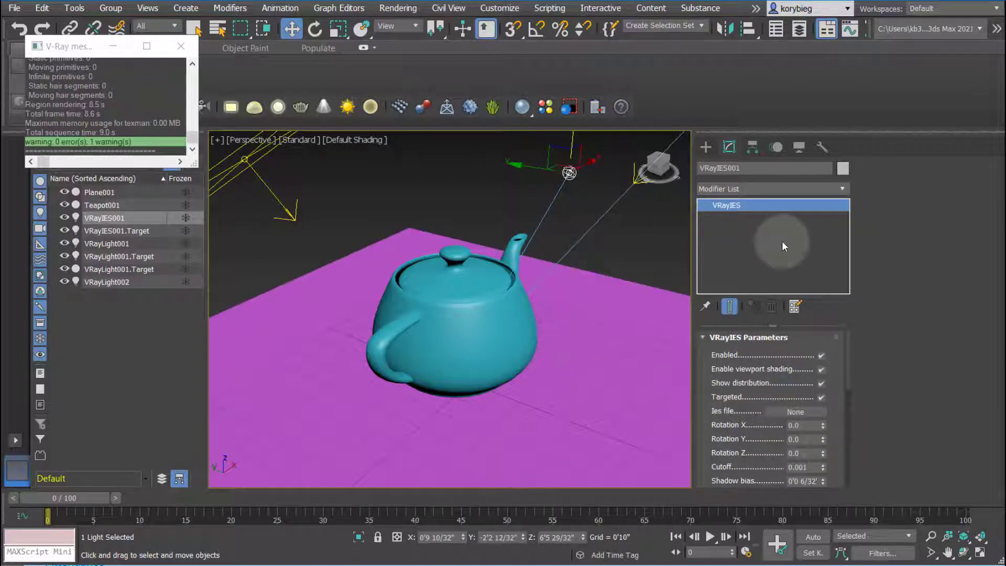
{"action": "middle_click_drag", "start_coordinate": [583, 212], "coordinate": [549, 179]}
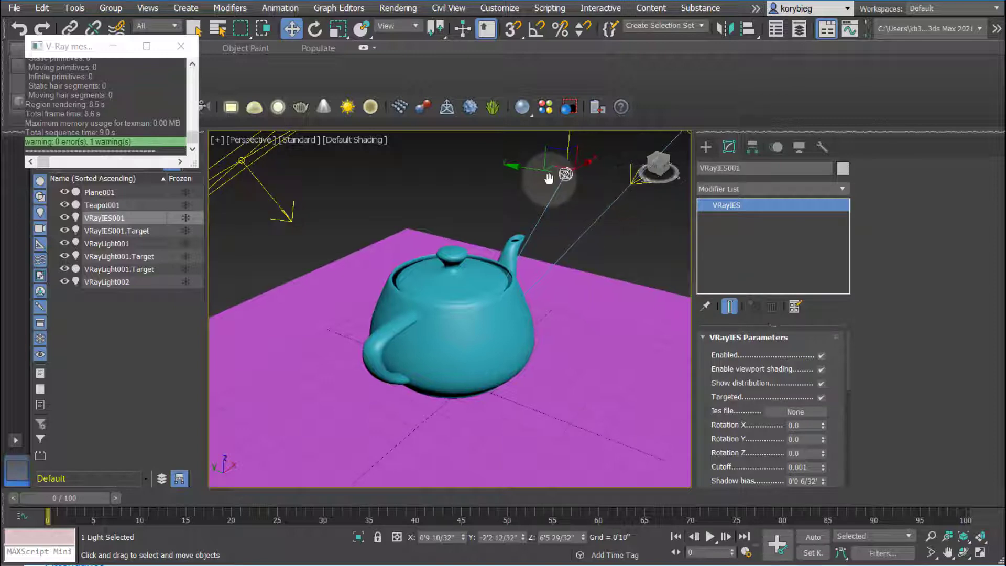
{"action": "key", "text": "Delete"}
{"action": "left_click", "coordinate": [707, 148]}
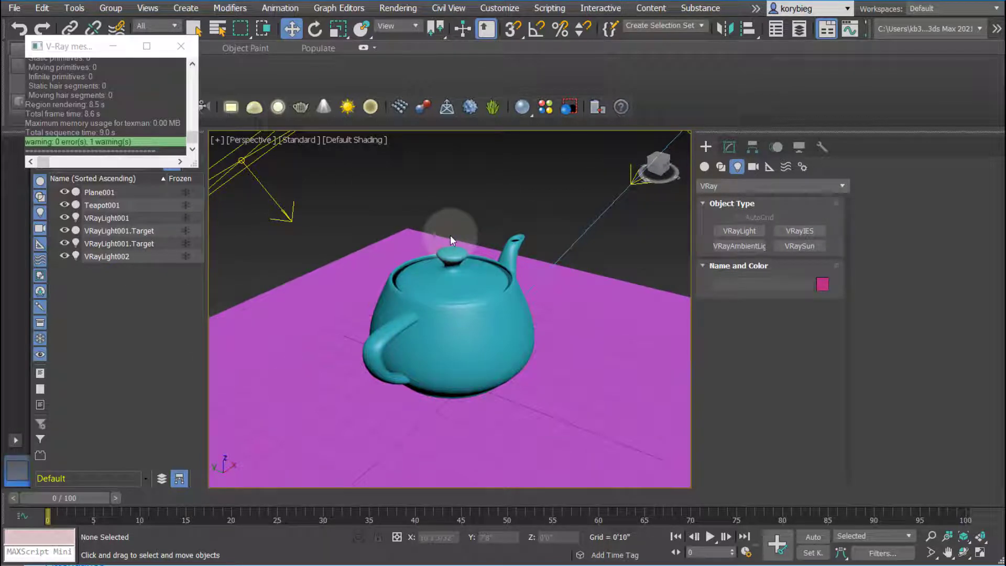
Step: Create a plane VRayLight of about 6'6" by 2'9" on the ground beside the teapot
{"action": "left_click", "coordinate": [722, 187]}
{"action": "left_click", "coordinate": [713, 226]}
{"action": "left_click", "coordinate": [736, 231]}
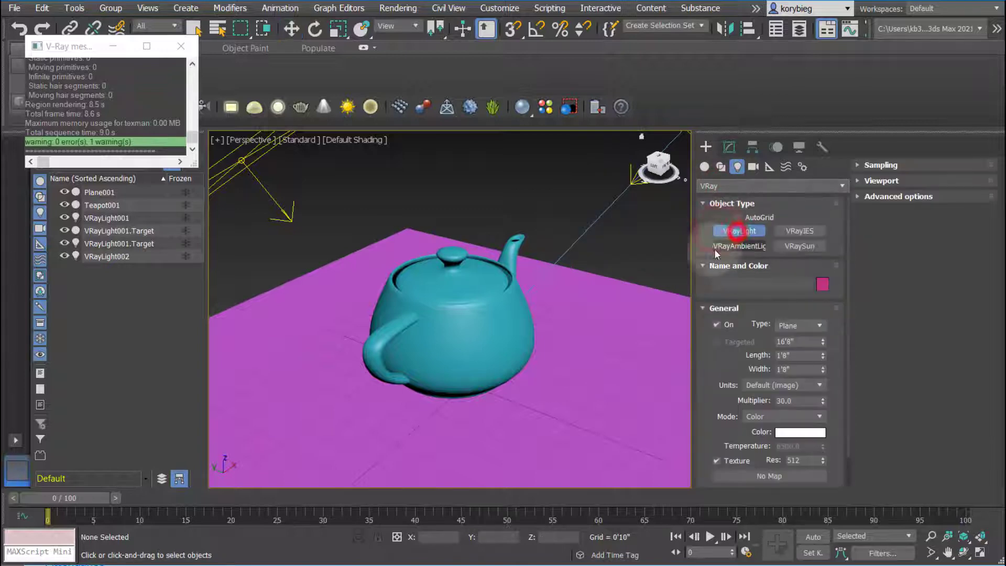
{"action": "left_click_drag", "start_coordinate": [622, 266], "coordinate": [636, 358]}
{"action": "left_click", "coordinate": [292, 28]}
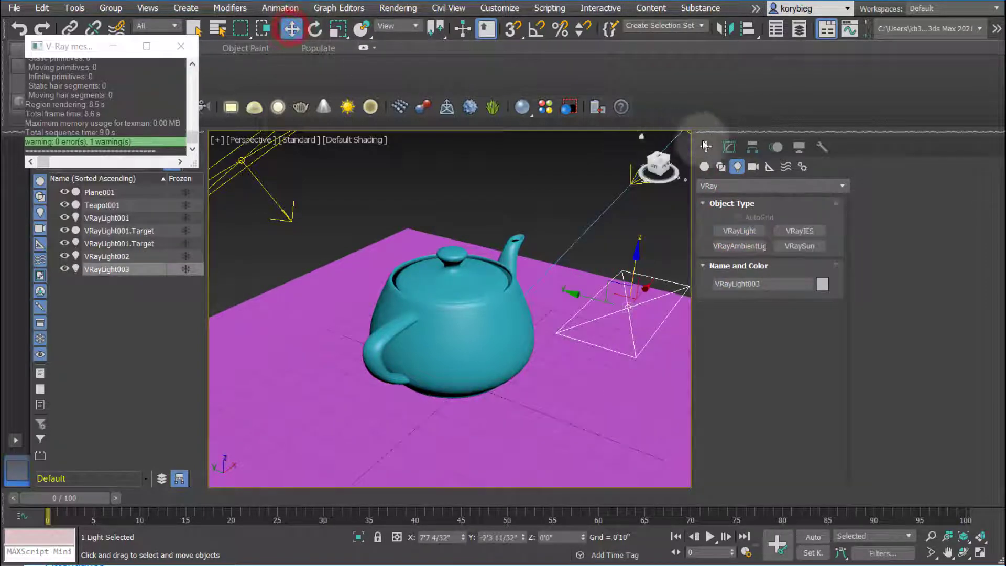
Step: Create a torus around the teapot with radii of about 5'9" and 0'2", and raise it to a height of about 1'7"
{"action": "left_click", "coordinate": [705, 167]}
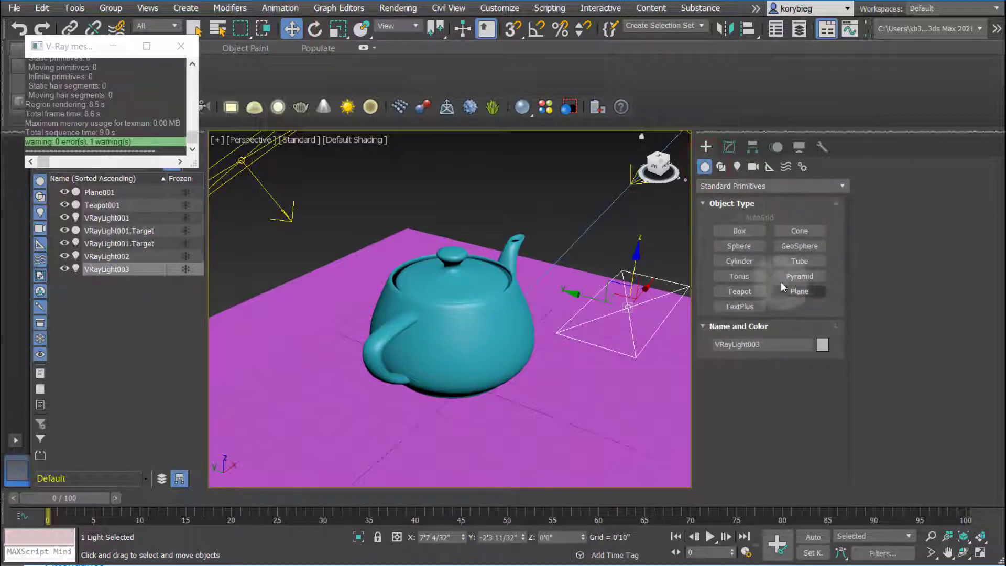
{"action": "left_click", "coordinate": [739, 276]}
{"action": "left_click_drag", "start_coordinate": [466, 355], "coordinate": [427, 265]}
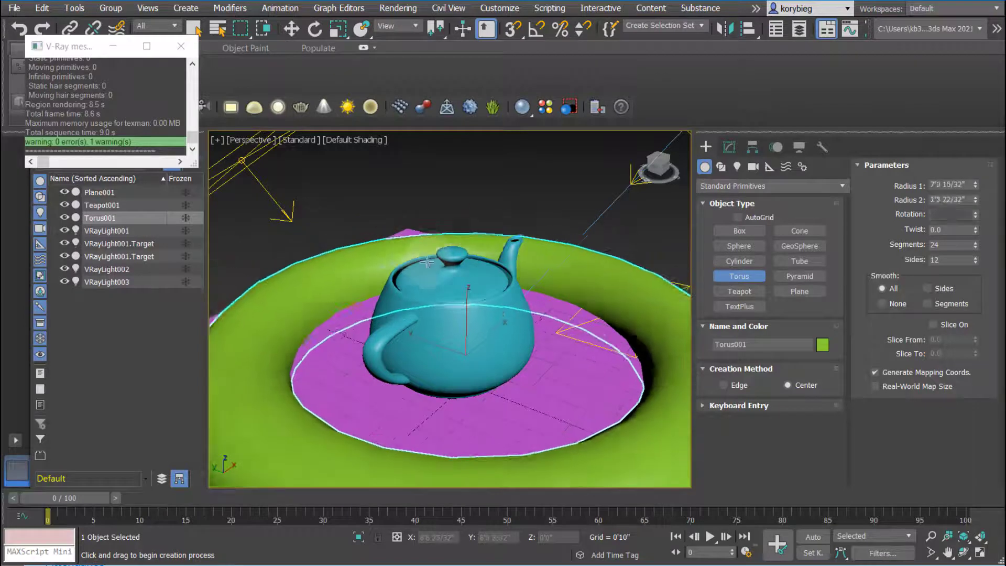
{"action": "left_click", "coordinate": [432, 281]}
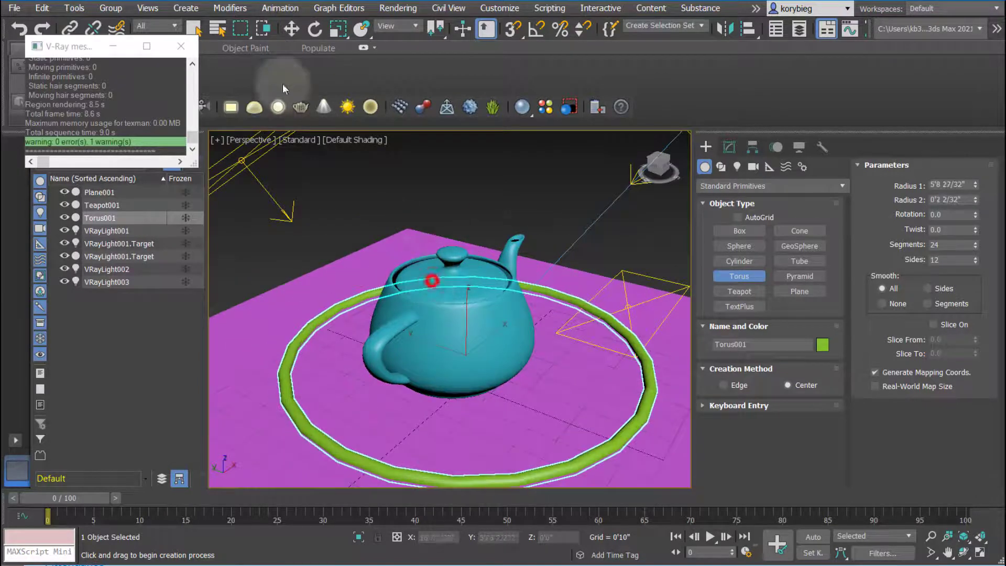
{"action": "left_click", "coordinate": [292, 28]}
{"action": "left_click_drag", "start_coordinate": [466, 317], "coordinate": [292, 207]}
Step: Delete the two older V-Ray lights above the teapot, keeping the new plane light
{"action": "left_click", "coordinate": [288, 207]}
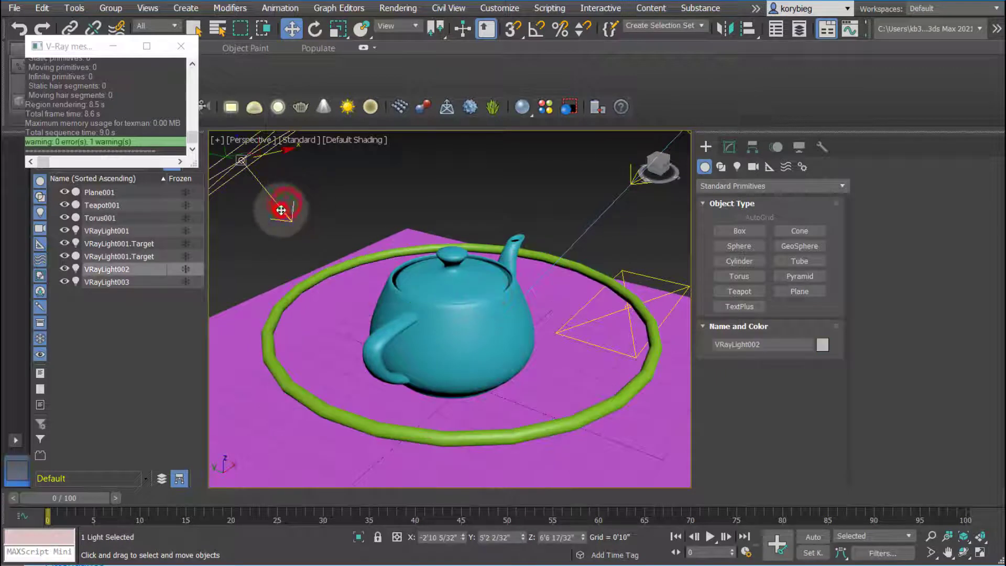
{"action": "key", "text": "Delete"}
{"action": "left_click", "coordinate": [629, 182]}
{"action": "key", "text": "Delete"}
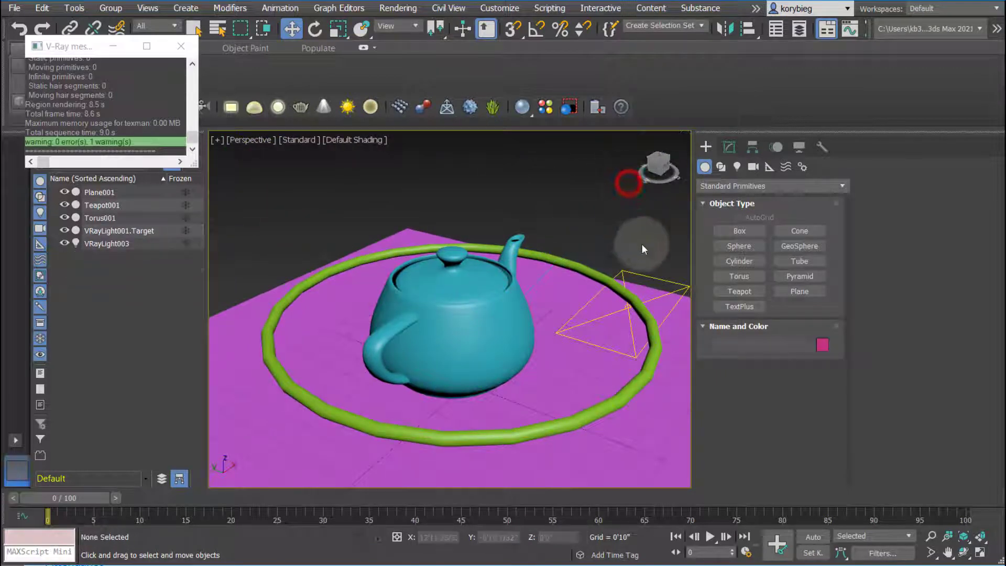
Step: Raise the remaining plane light to a height of about 3'2" and change its type to Mesh
{"action": "left_click", "coordinate": [637, 277]}
{"action": "left_click_drag", "start_coordinate": [638, 278], "coordinate": [640, 227]}
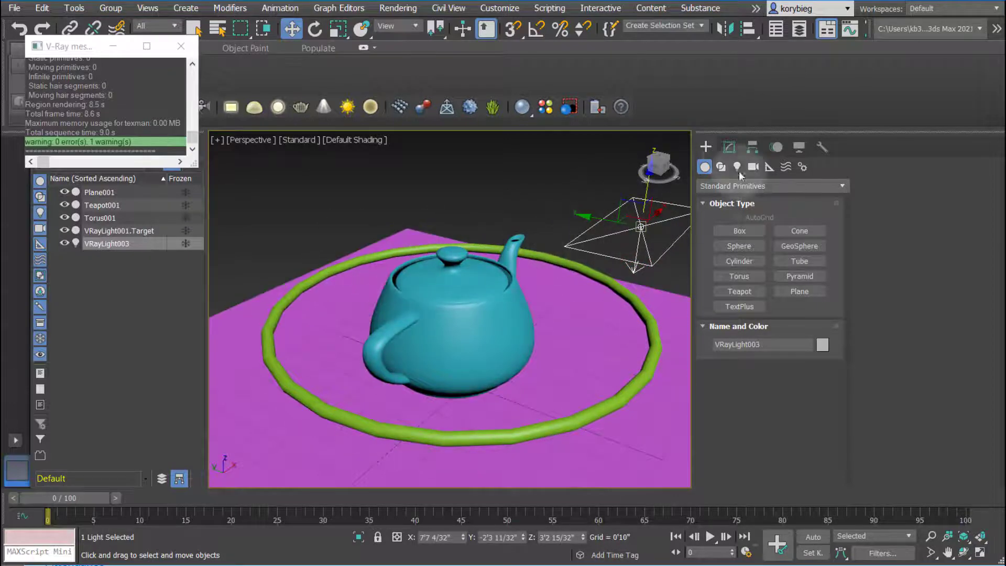
{"action": "left_click", "coordinate": [729, 147]}
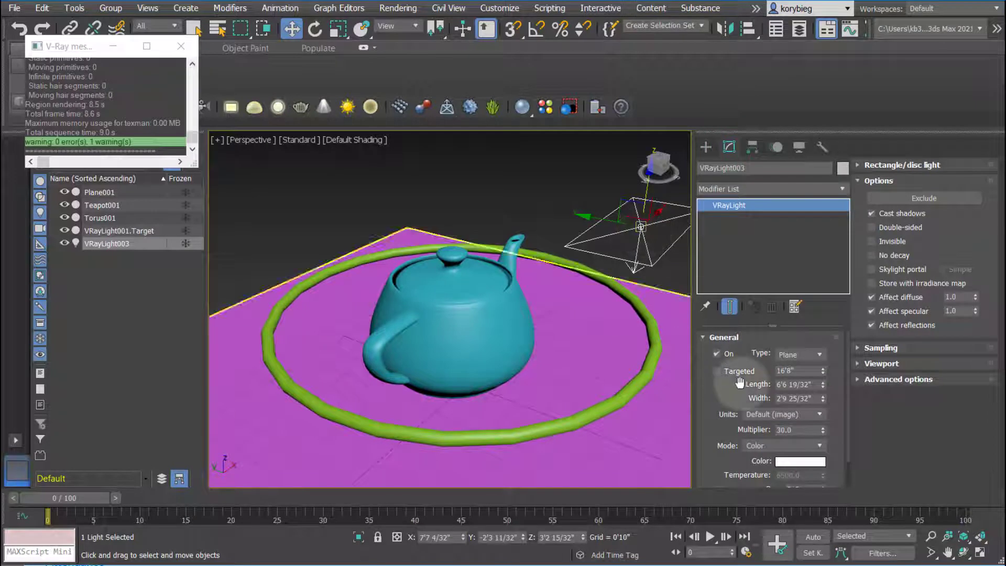
{"action": "left_click", "coordinate": [792, 354]}
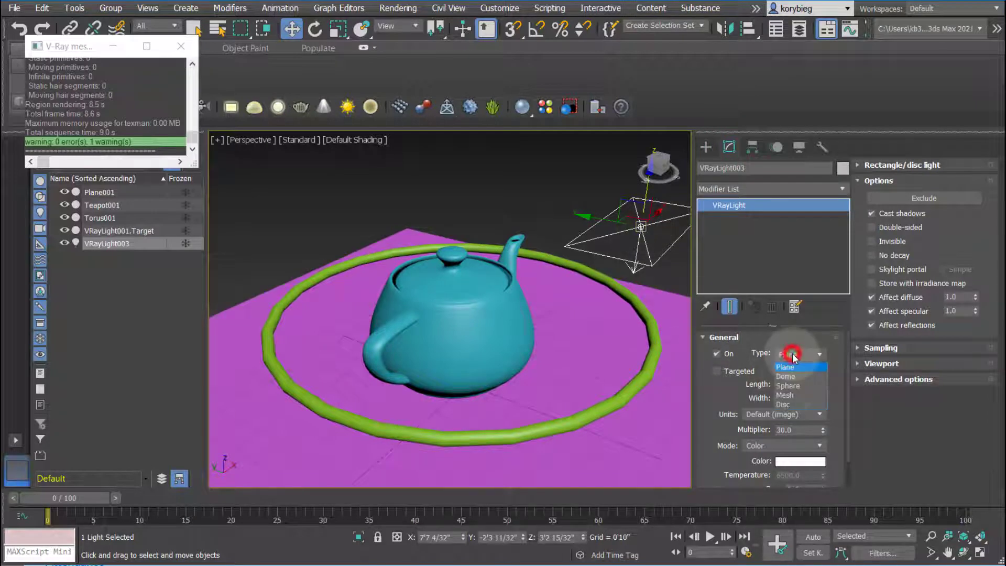
{"action": "left_click", "coordinate": [784, 395]}
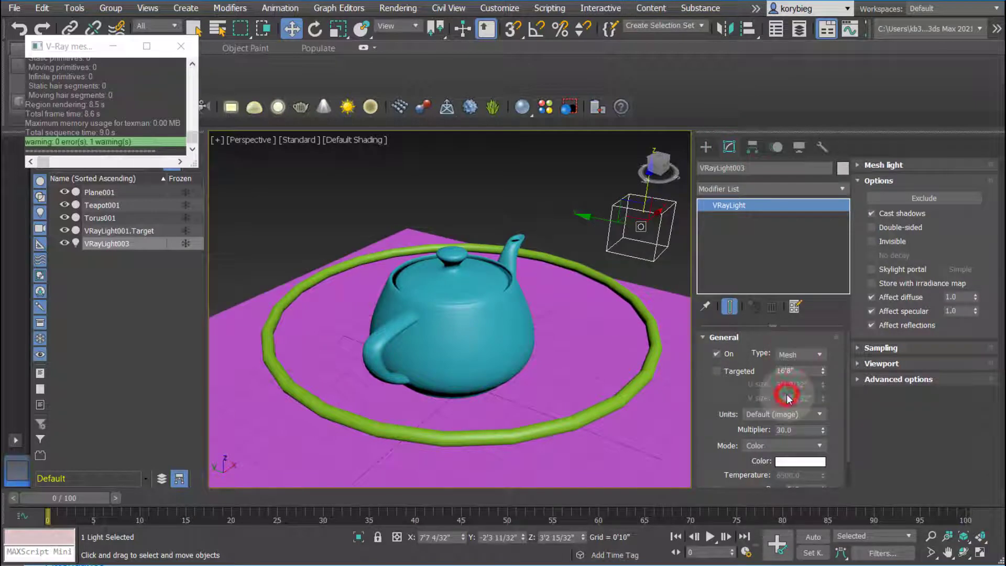
Step: Pick the torus as the mesh light's geometry, replacing the mesh with the light, and make the light invisible
{"action": "left_click", "coordinate": [865, 379]}
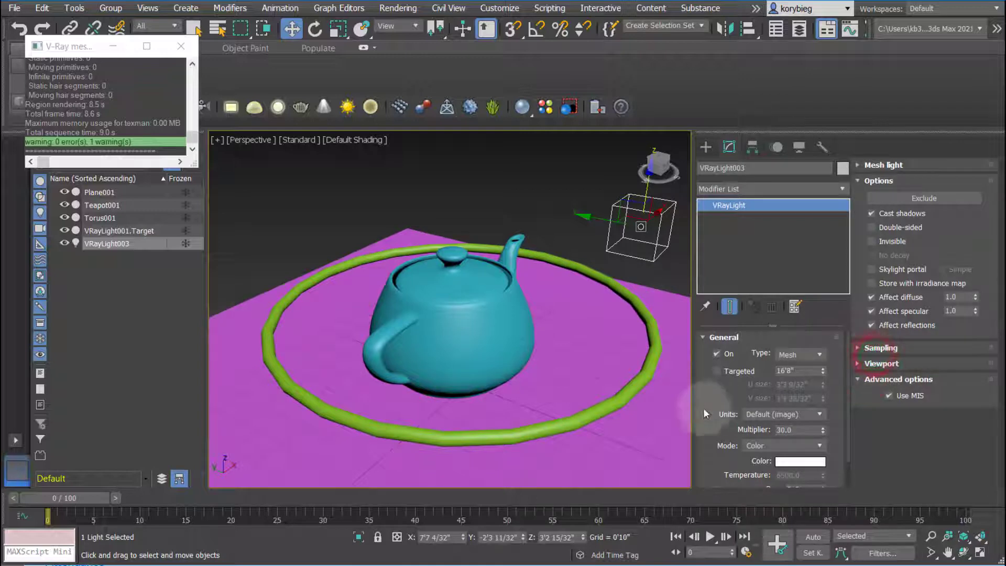
{"action": "scroll", "coordinate": [703, 408], "scroll_direction": "down", "scroll_amount": 2}
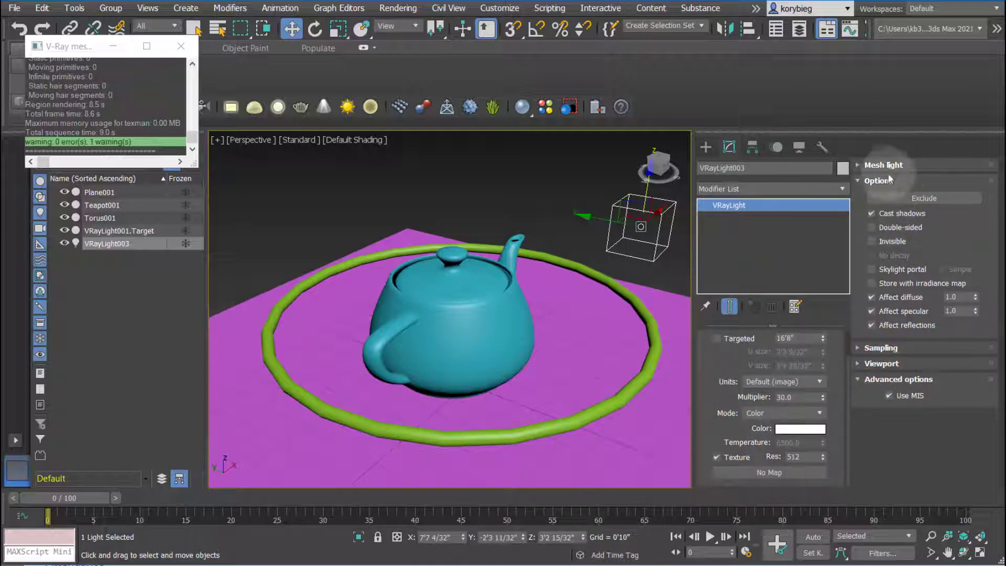
{"action": "left_click", "coordinate": [862, 164]}
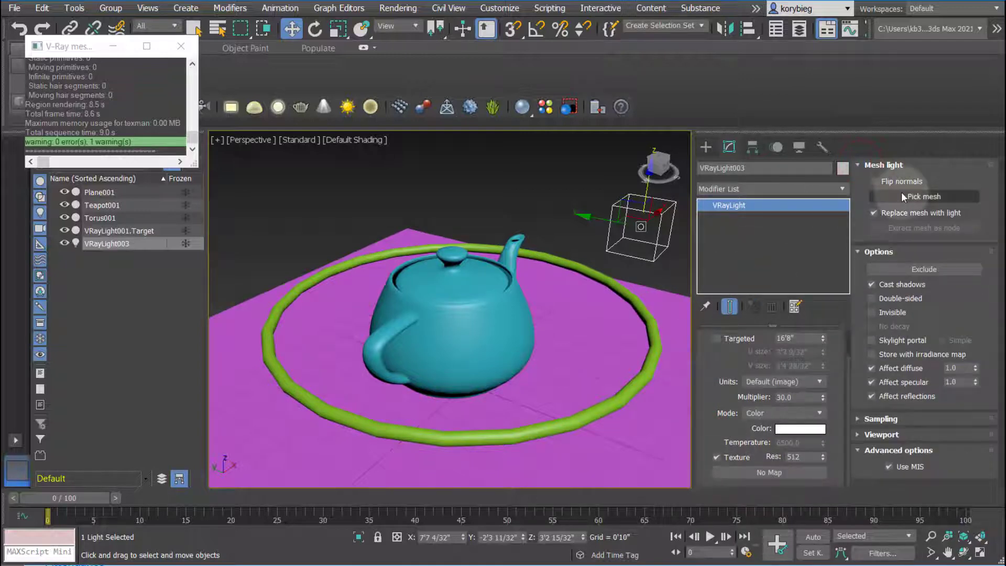
{"action": "left_click", "coordinate": [909, 198]}
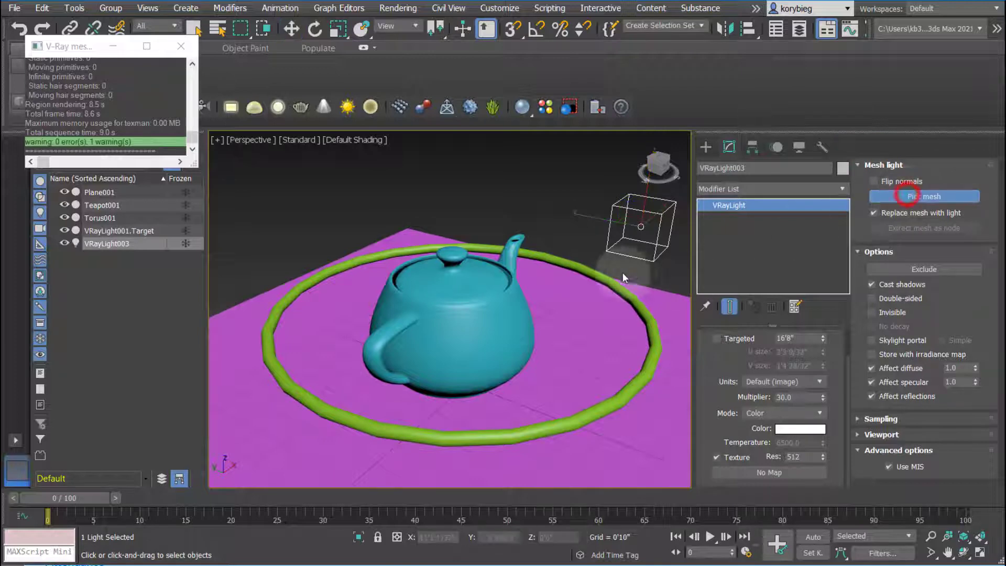
{"action": "left_click", "coordinate": [570, 262]}
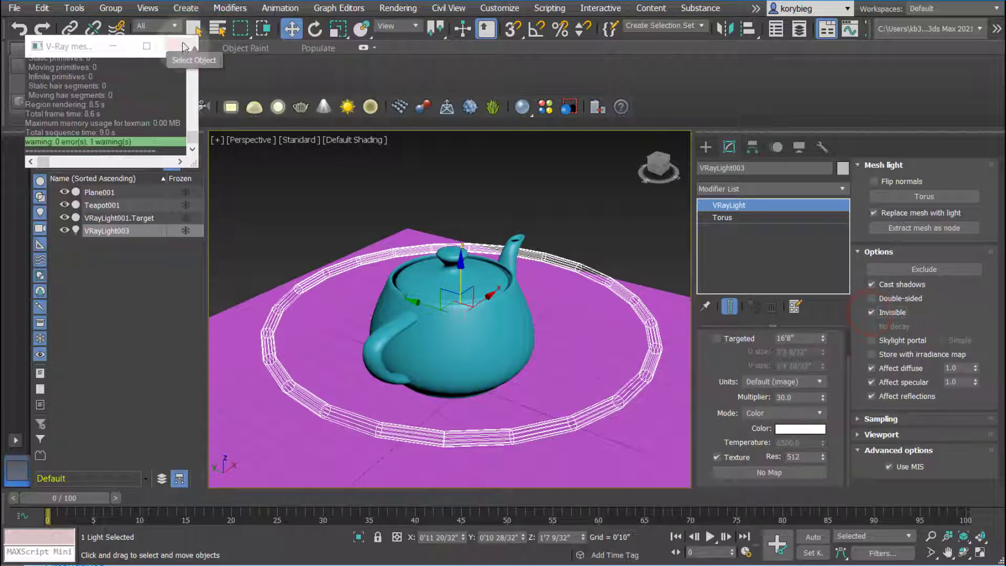
Step: Test render the teapot scene lit by the invisible torus mesh light
{"action": "left_click", "coordinate": [398, 8]}
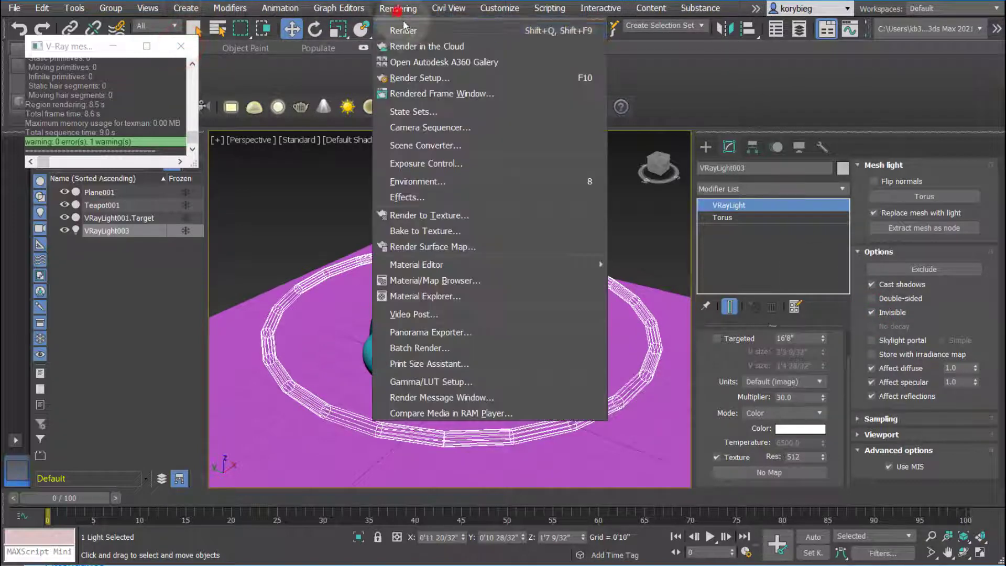
{"action": "left_click", "coordinate": [406, 23]}
{"action": "left_click", "coordinate": [492, 303]}
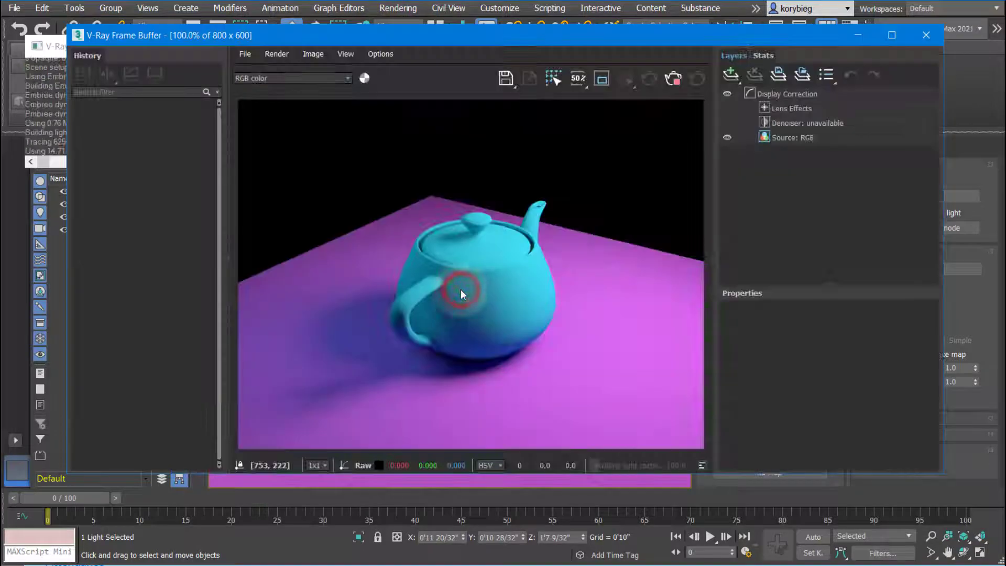